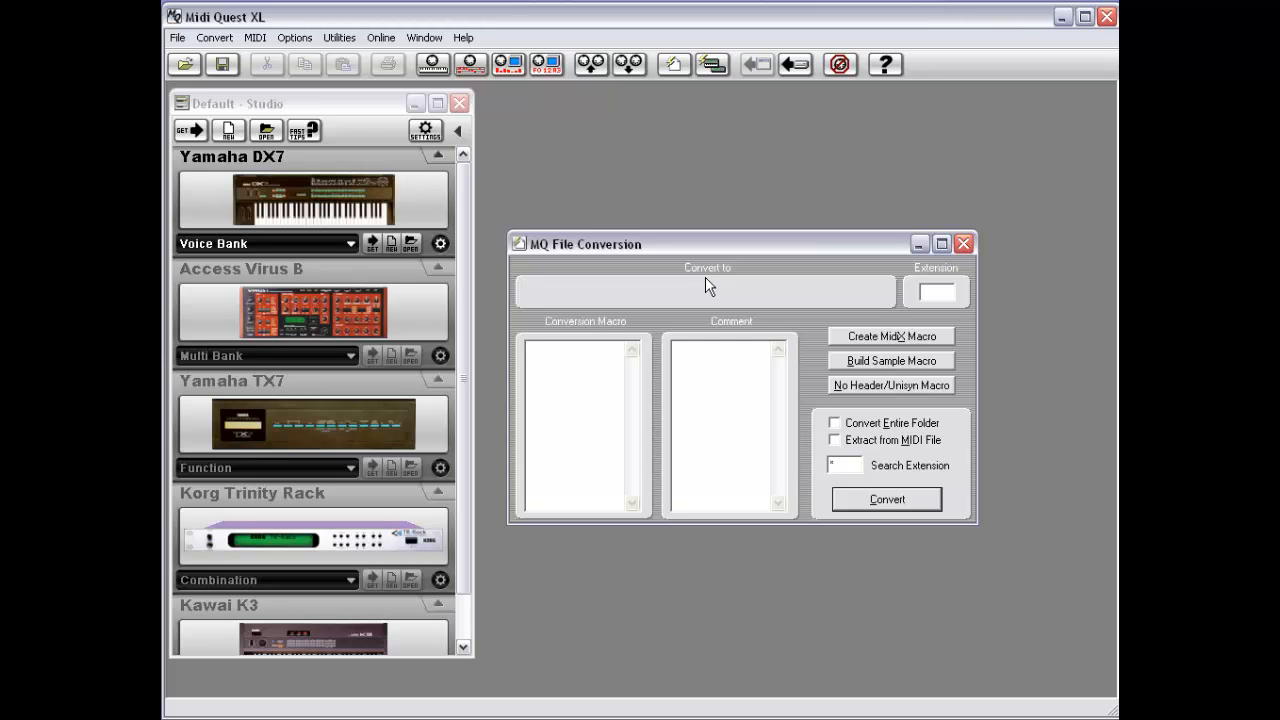
right_click(706, 282)
left_click(214, 37)
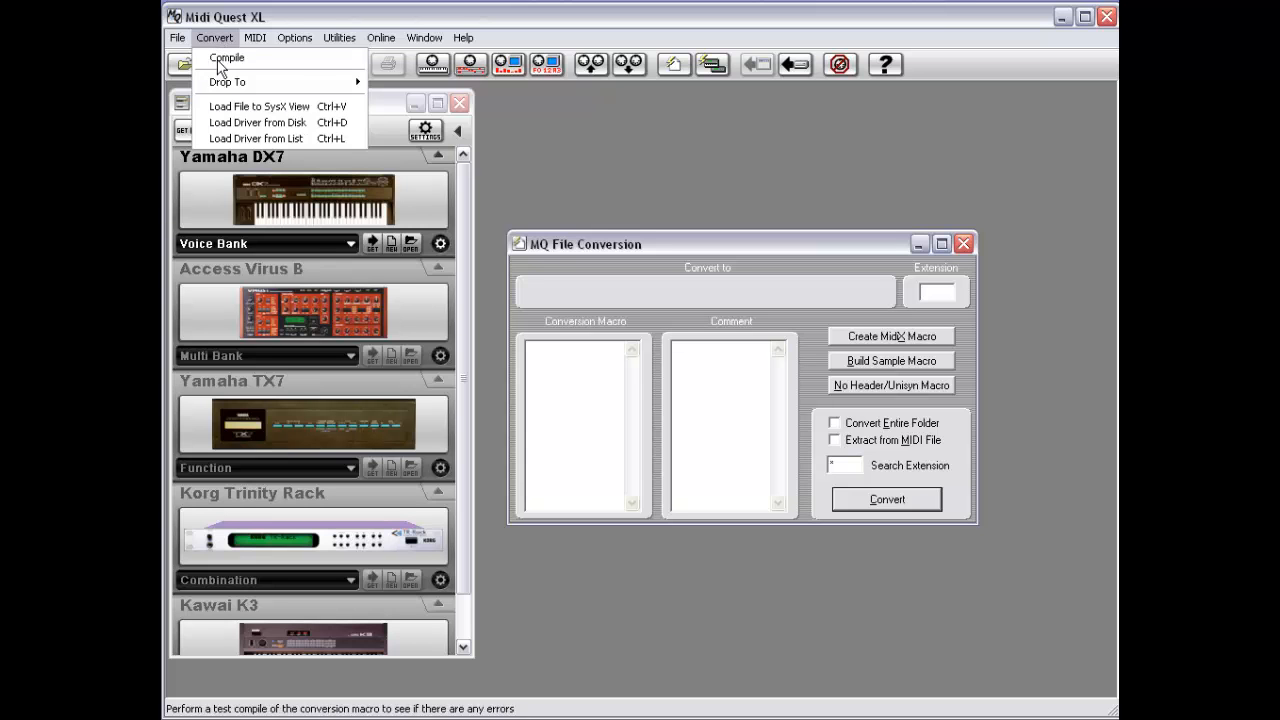
left_click(722, 313)
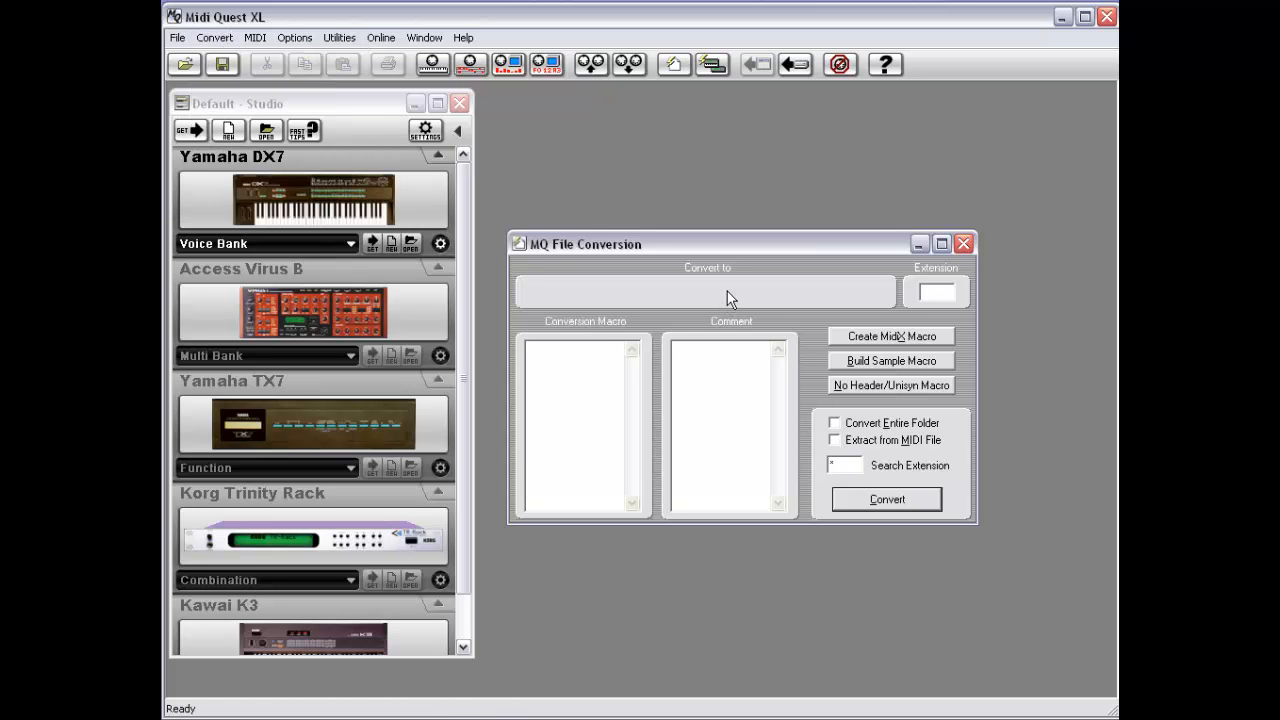
right_click(727, 291)
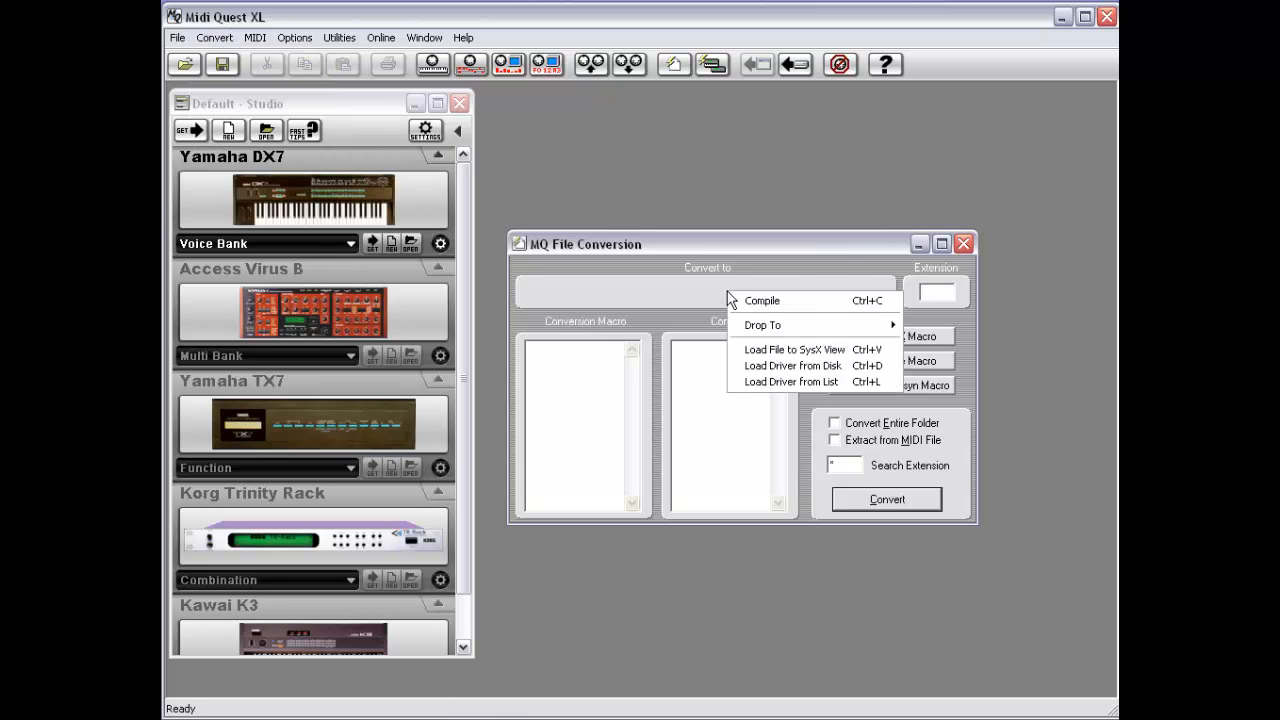
left_click(816, 396)
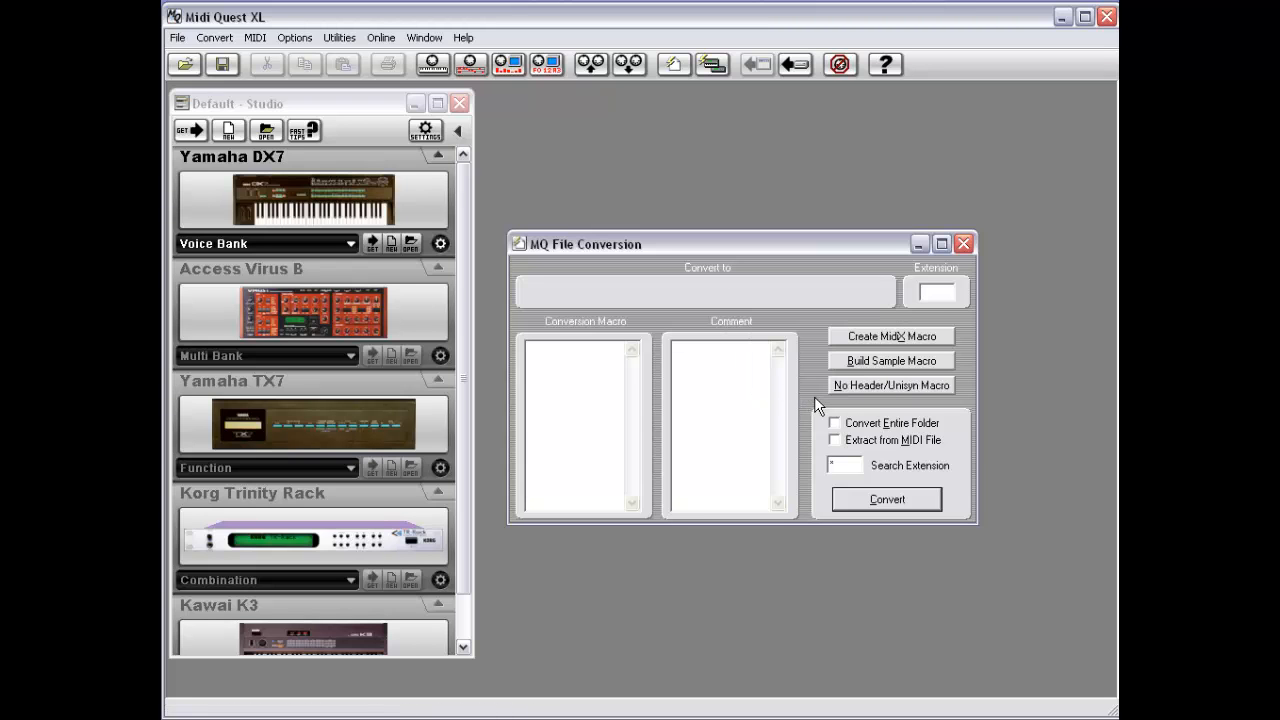
Step: Choose the Voice Bank data type for the Yamaha DX7 and load its driver from the list as the conversion destination
left_click(293, 345)
left_click(289, 212)
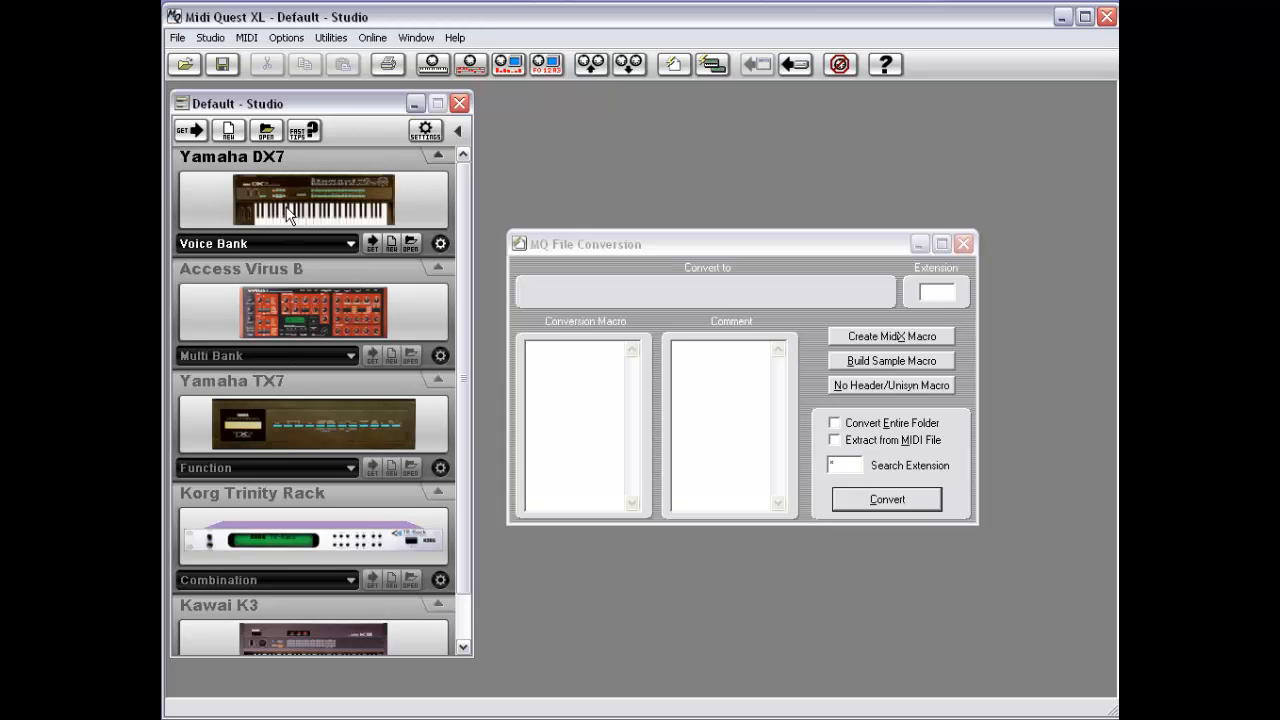
left_click(273, 244)
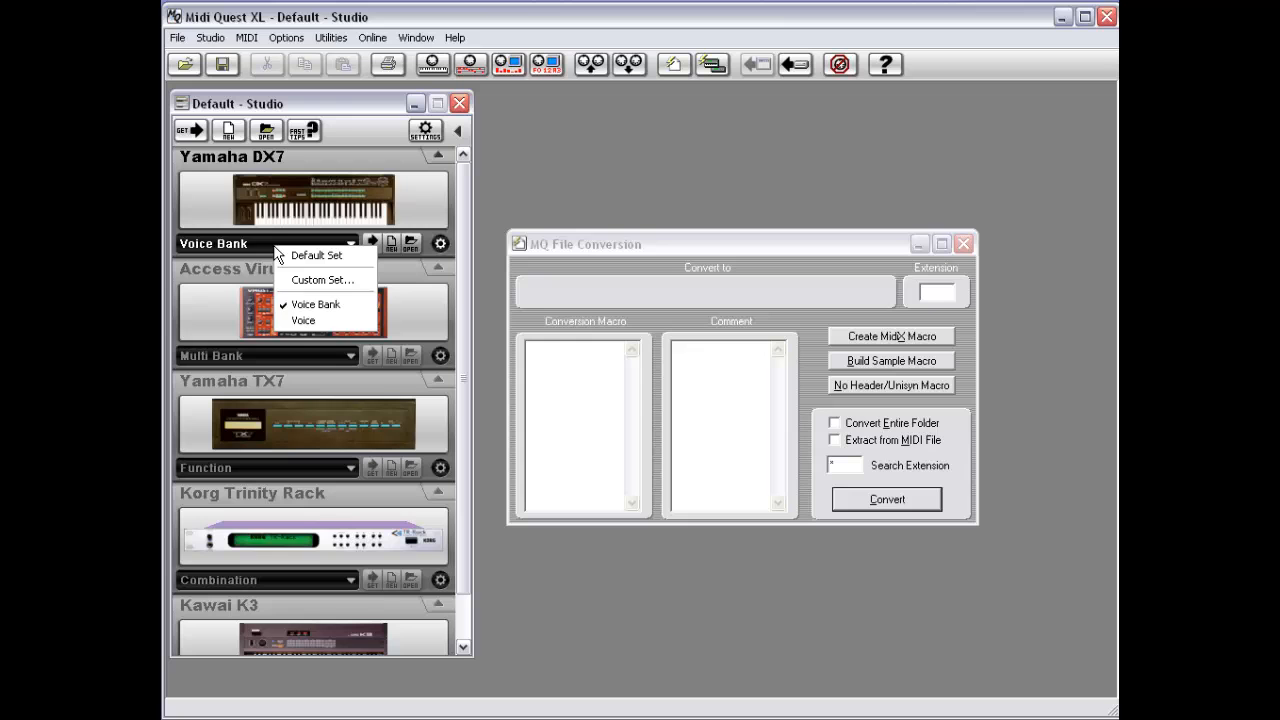
left_click(330, 302)
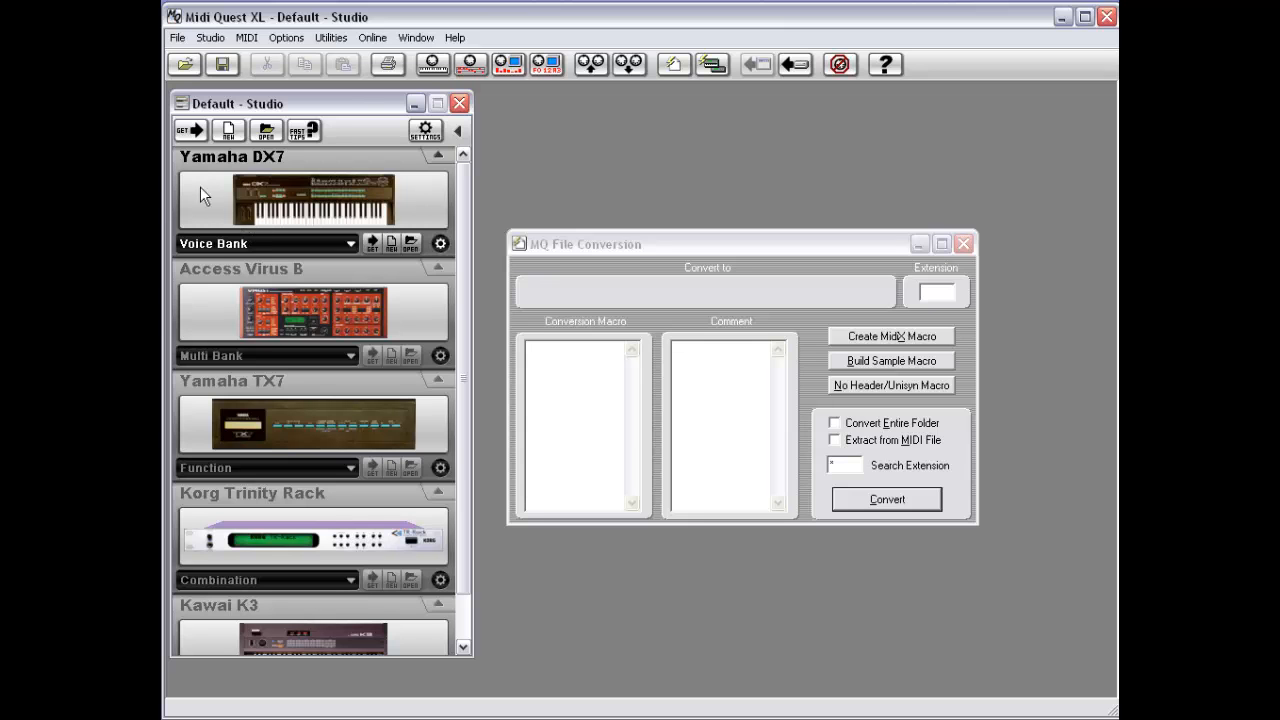
right_click(736, 295)
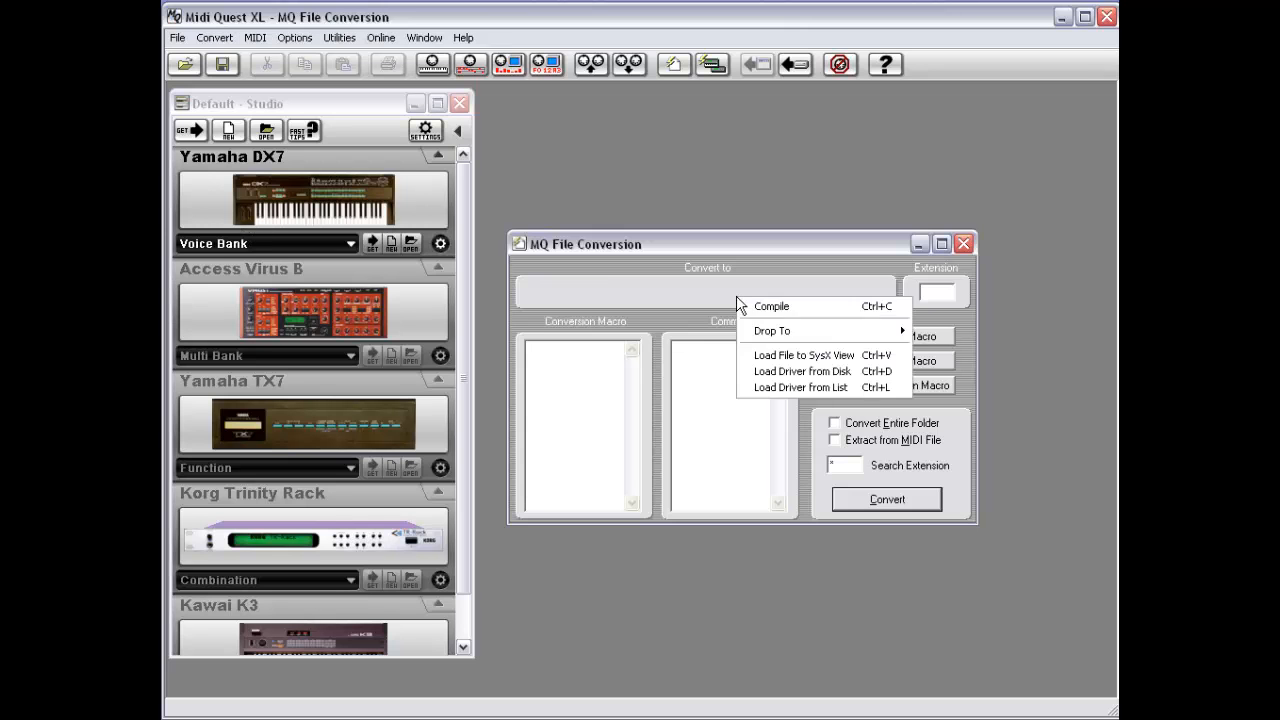
left_click(809, 388)
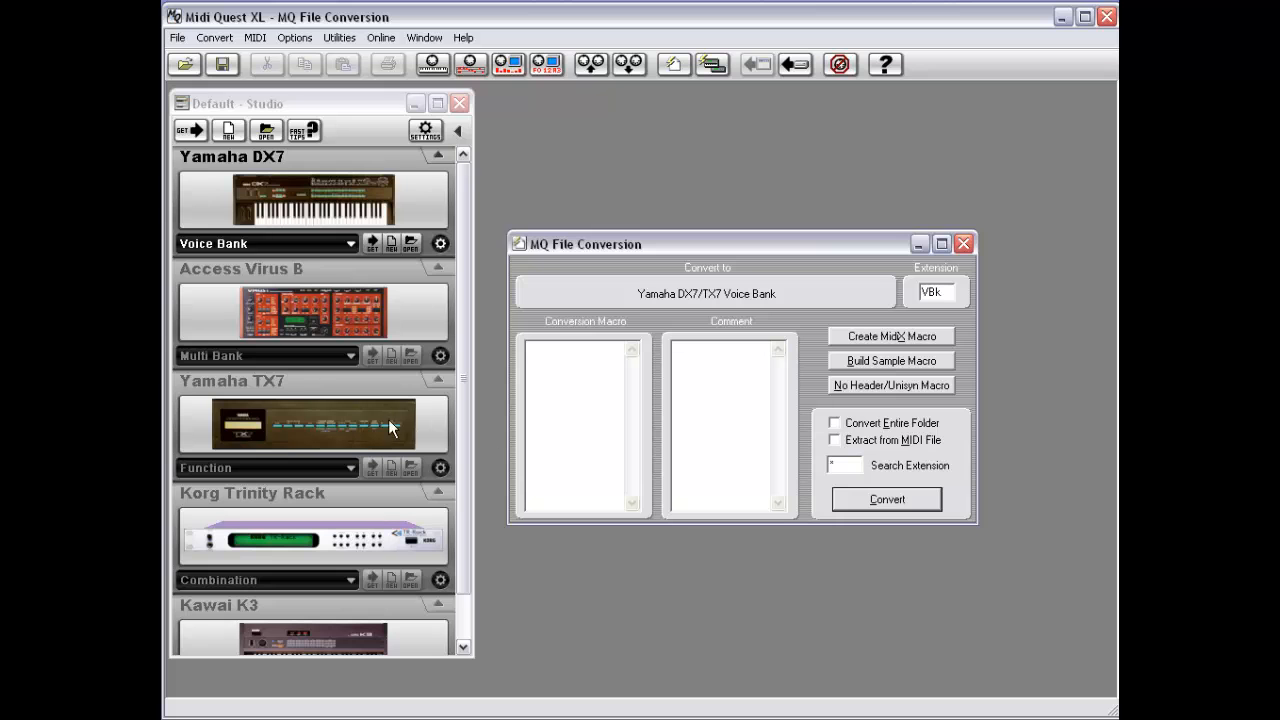
Step: Set the Access Virus B data type to Single and load its driver from the list as the conversion destination
left_click(289, 427)
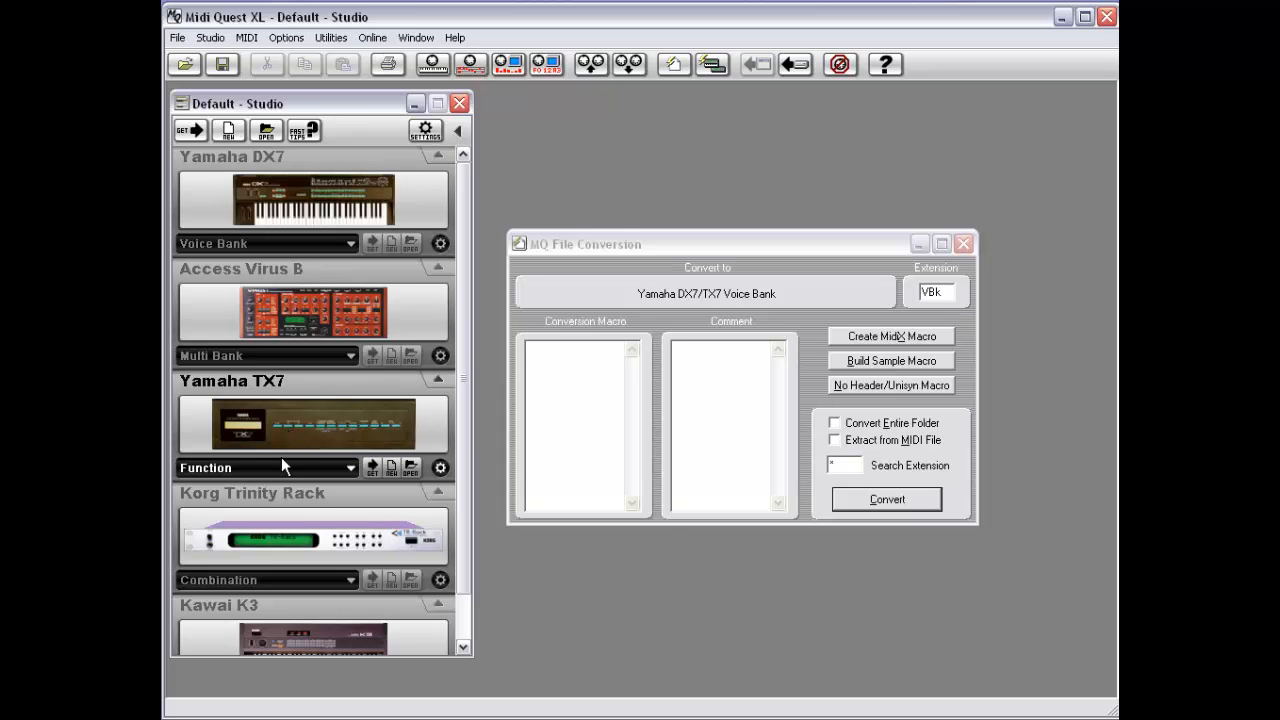
left_click(270, 326)
left_click(267, 357)
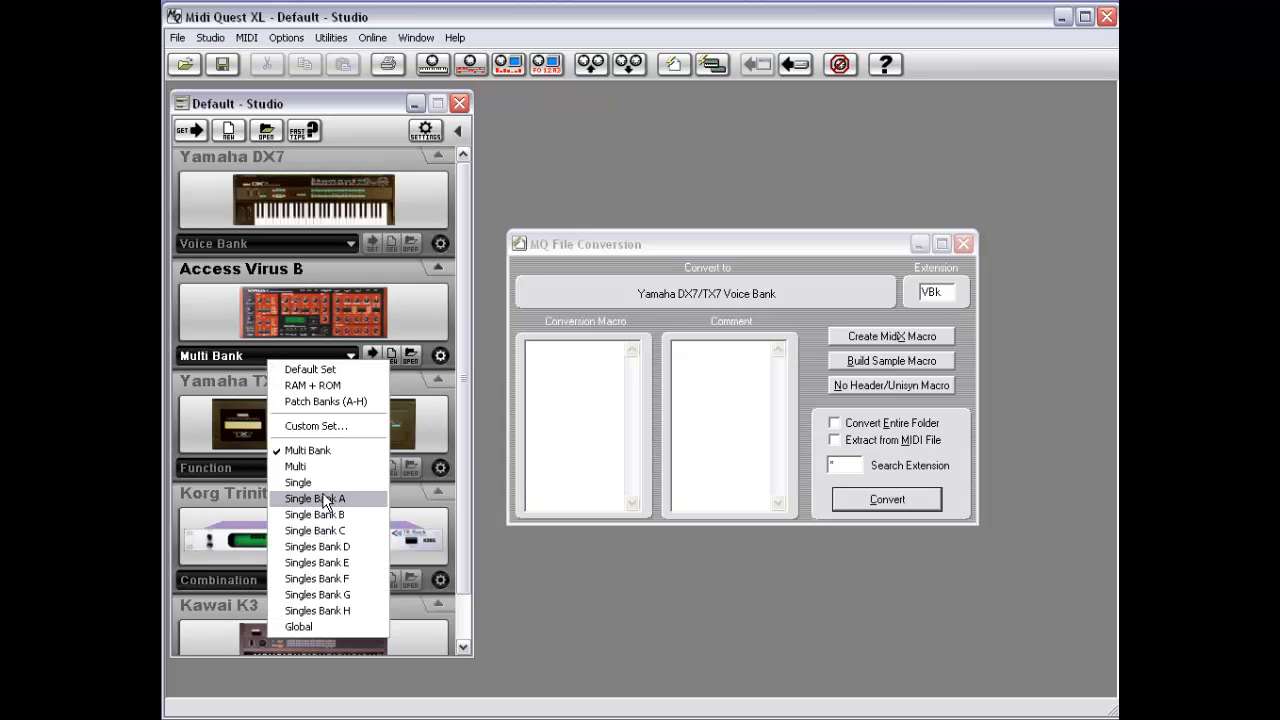
left_click(321, 484)
right_click(766, 303)
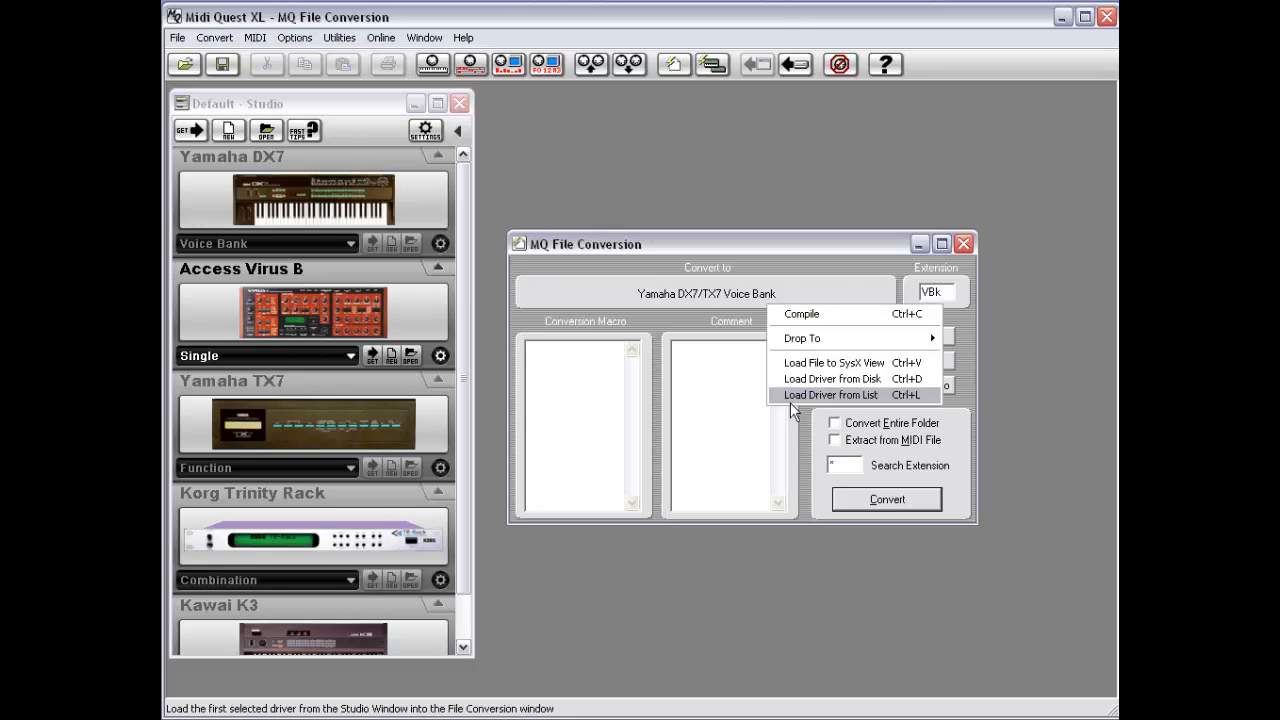
left_click(798, 396)
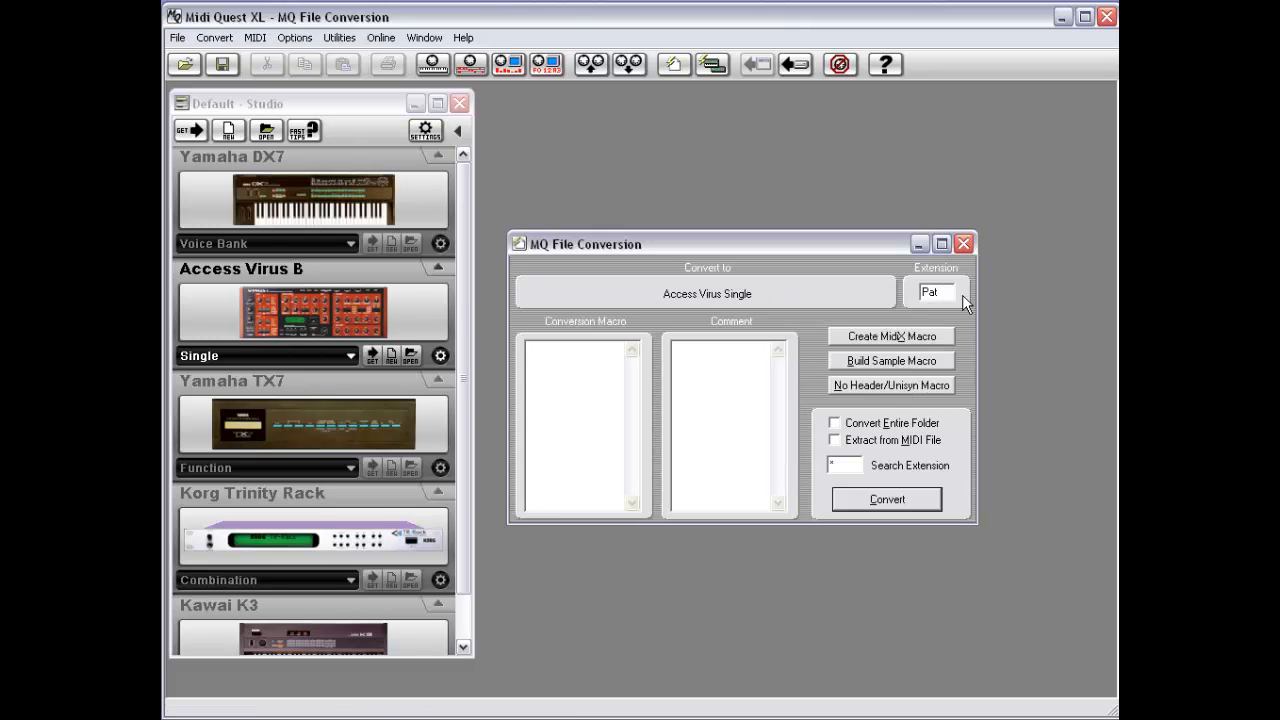
Step: Switch the conversion destination back to the Yamaha DX7 Voice Bank driver from the Studio list
left_click(267, 243)
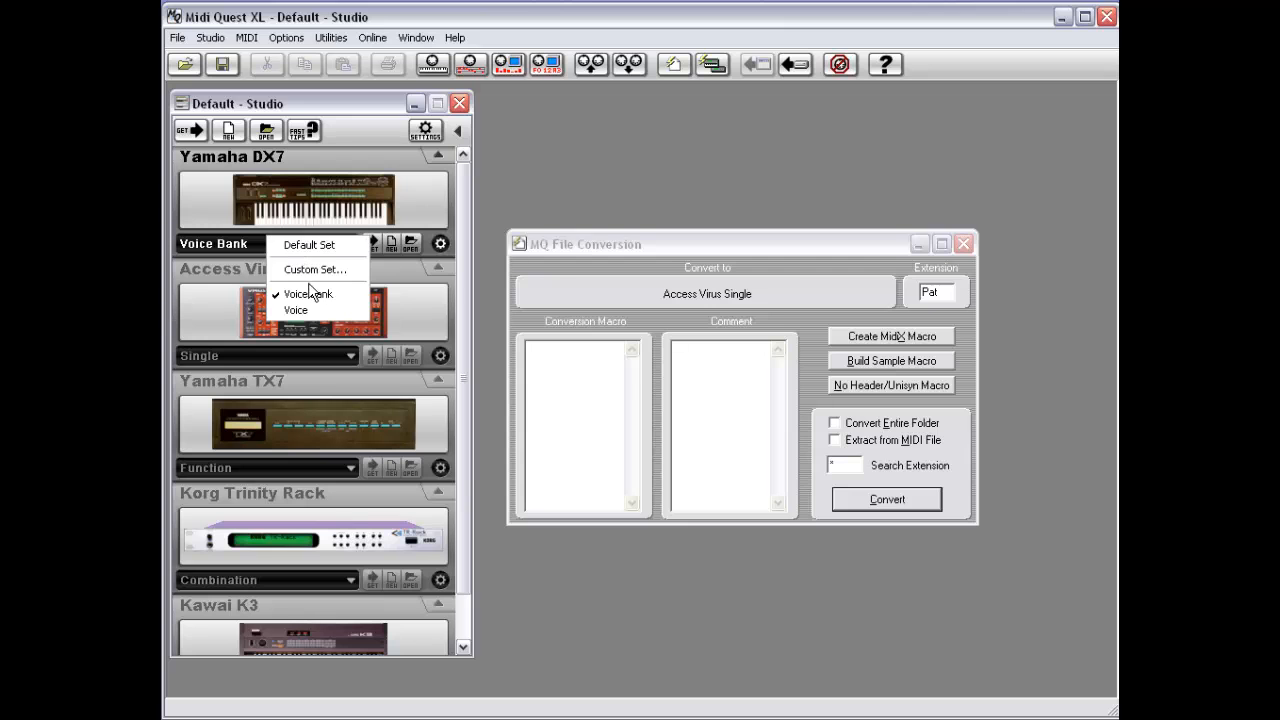
left_click(607, 283)
right_click(607, 283)
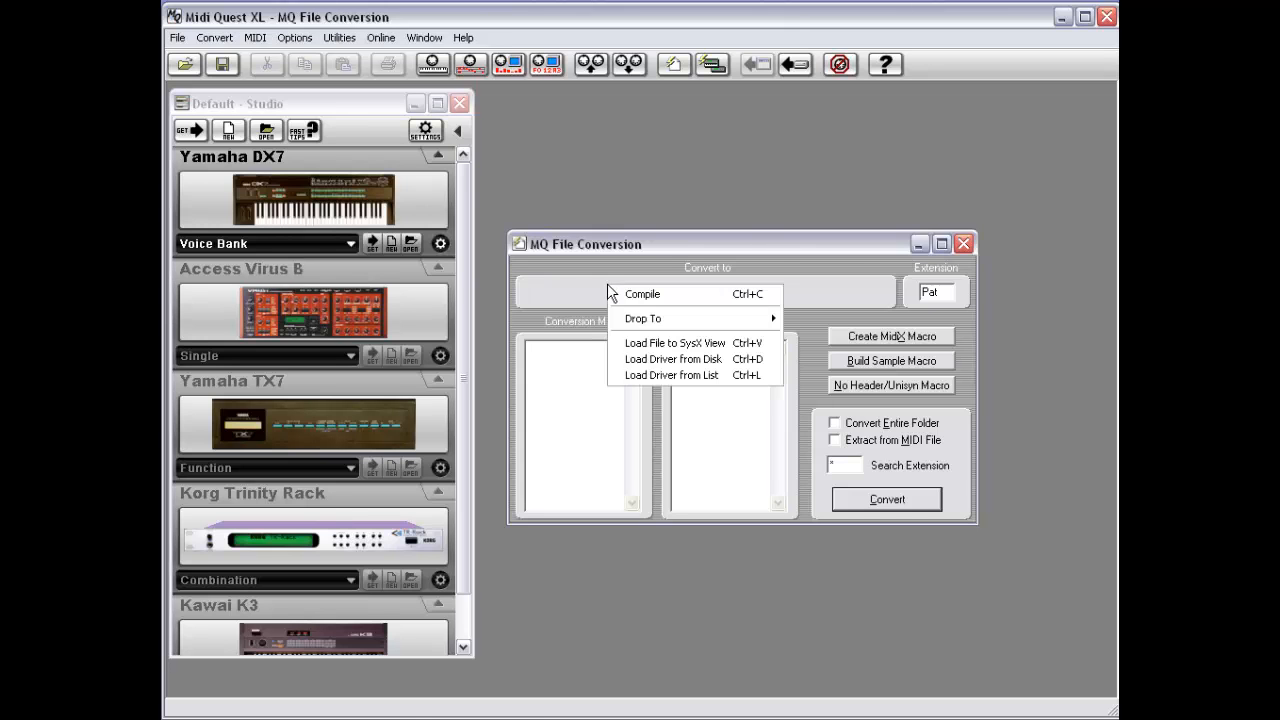
left_click(671, 377)
Step: Load the COMBI driver from disk, from the 01W folder in instr.v10, as the conversion destination
right_click(674, 297)
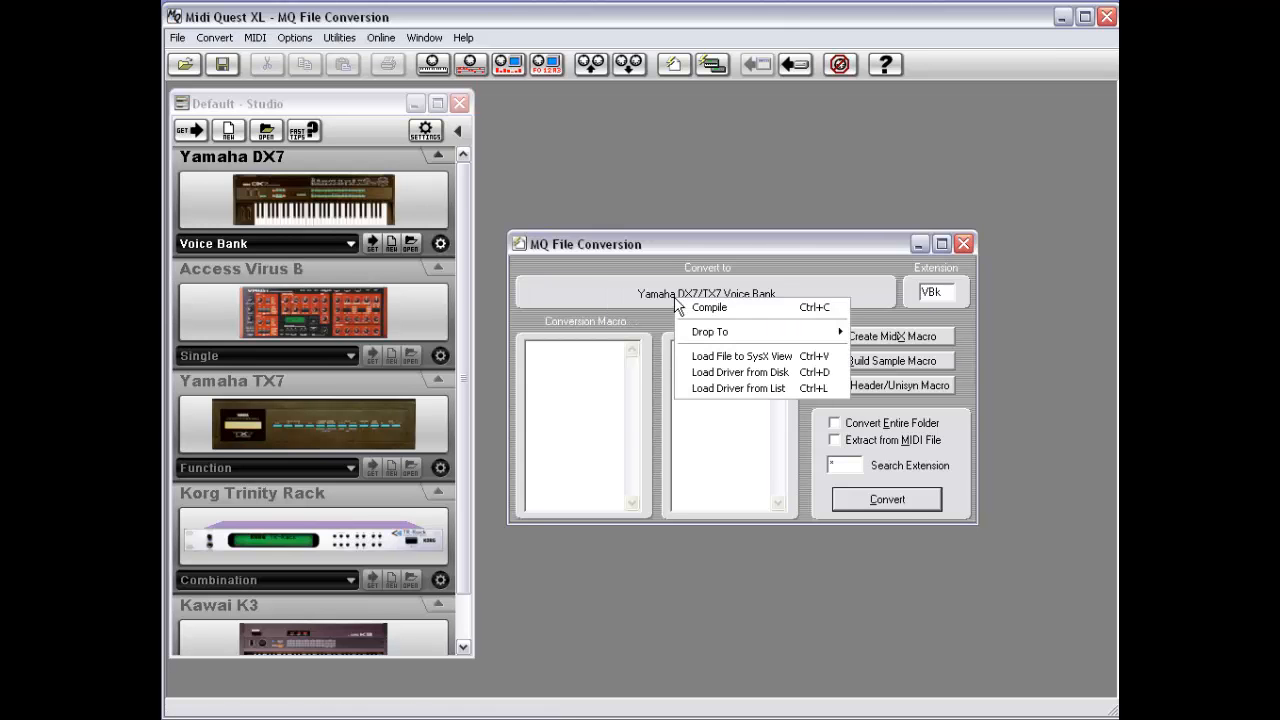
left_click(745, 373)
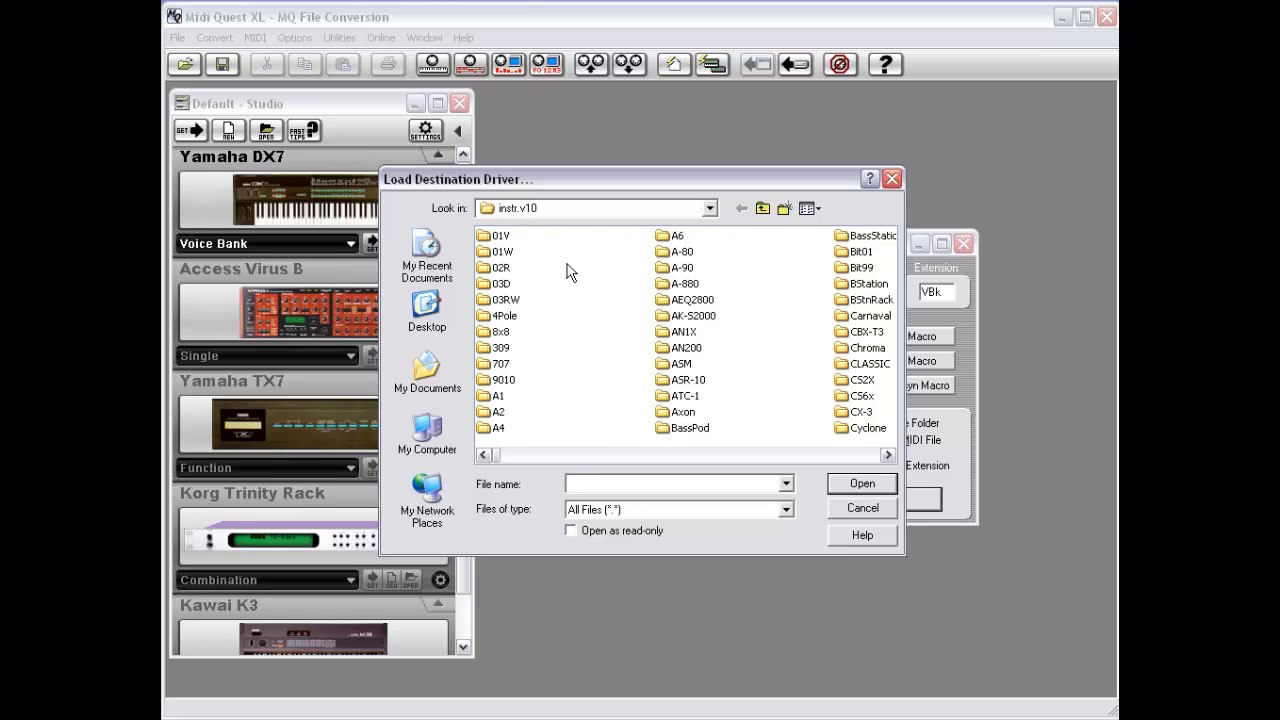
double_click(501, 252)
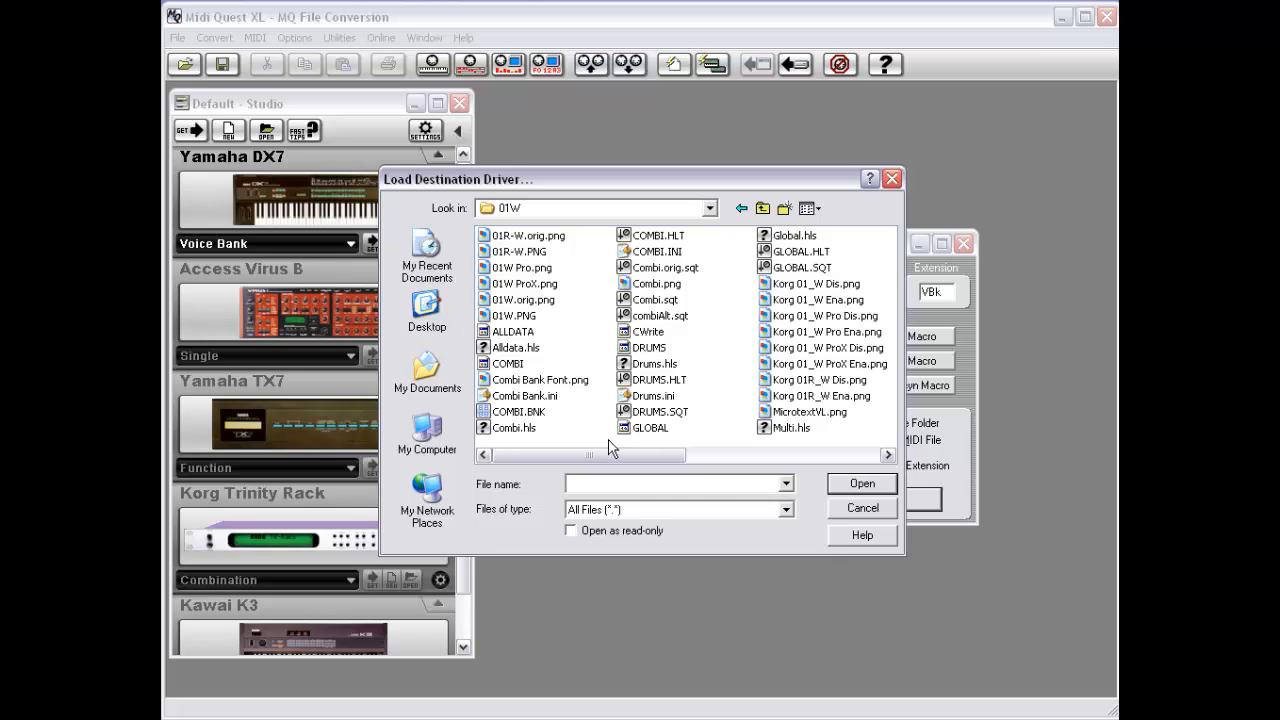
left_click(510, 366)
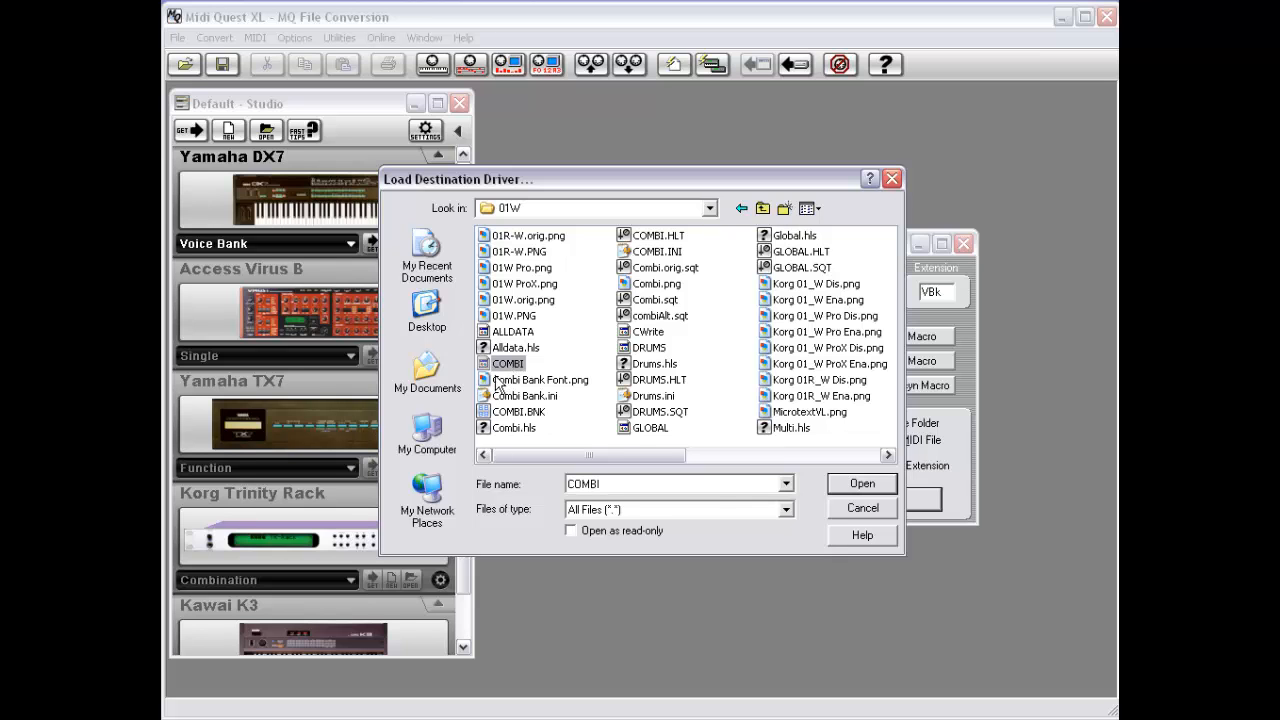
left_click(855, 487)
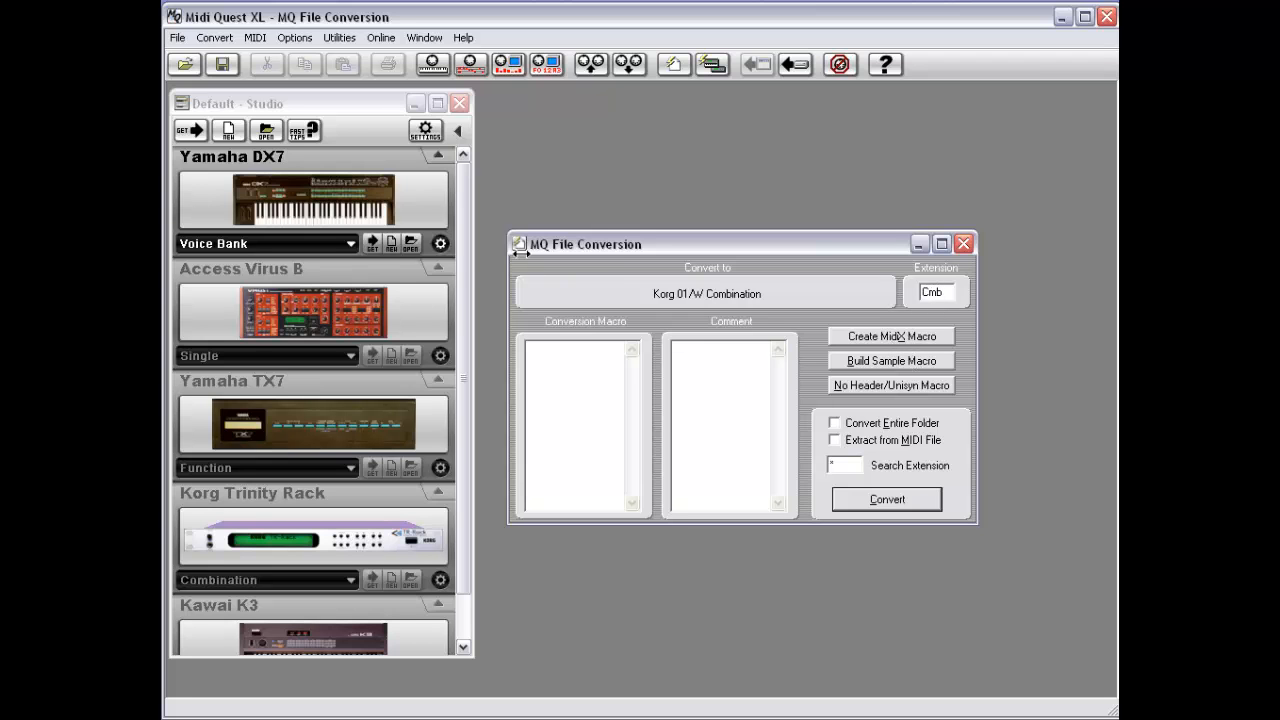
Step: Select the Yamaha DX7 in the Studio and load its Voice Bank driver from the list as the conversion destination
left_click(306, 200)
right_click(734, 285)
left_click(817, 378)
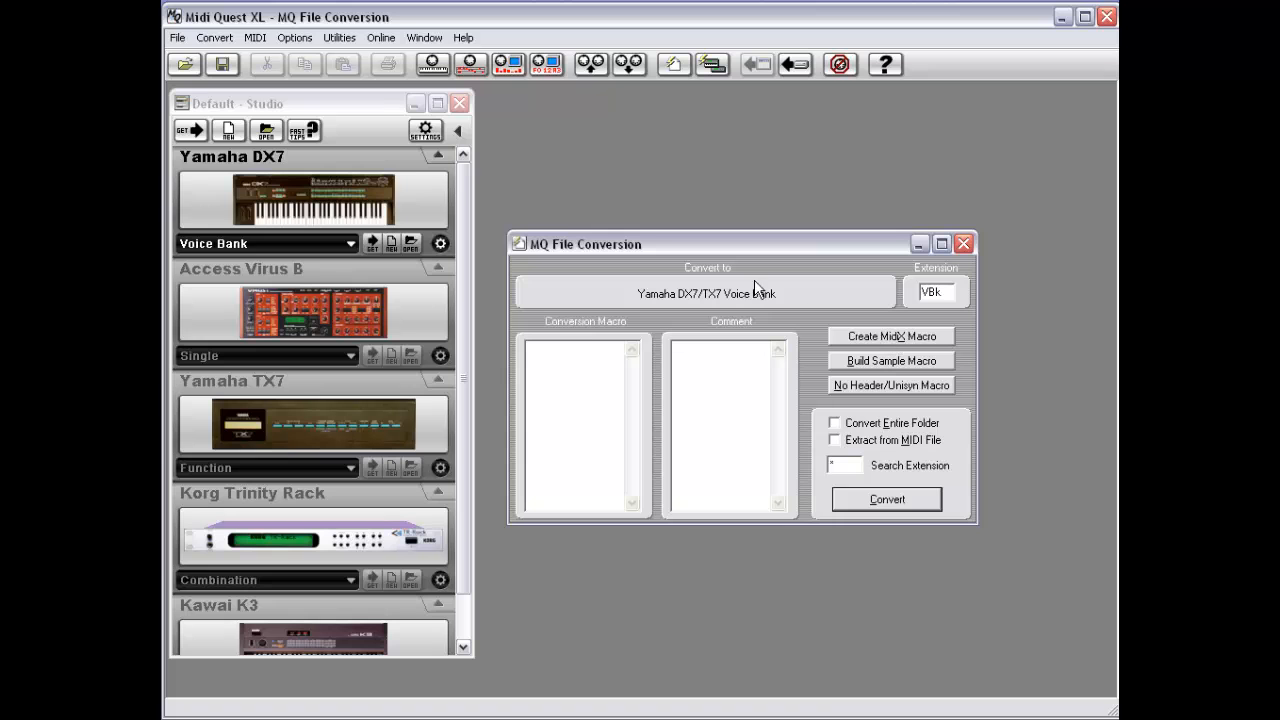
Step: Create a MidiX conversion macro for the DX7 voice bank and delete its text from the macro field
left_click(871, 338)
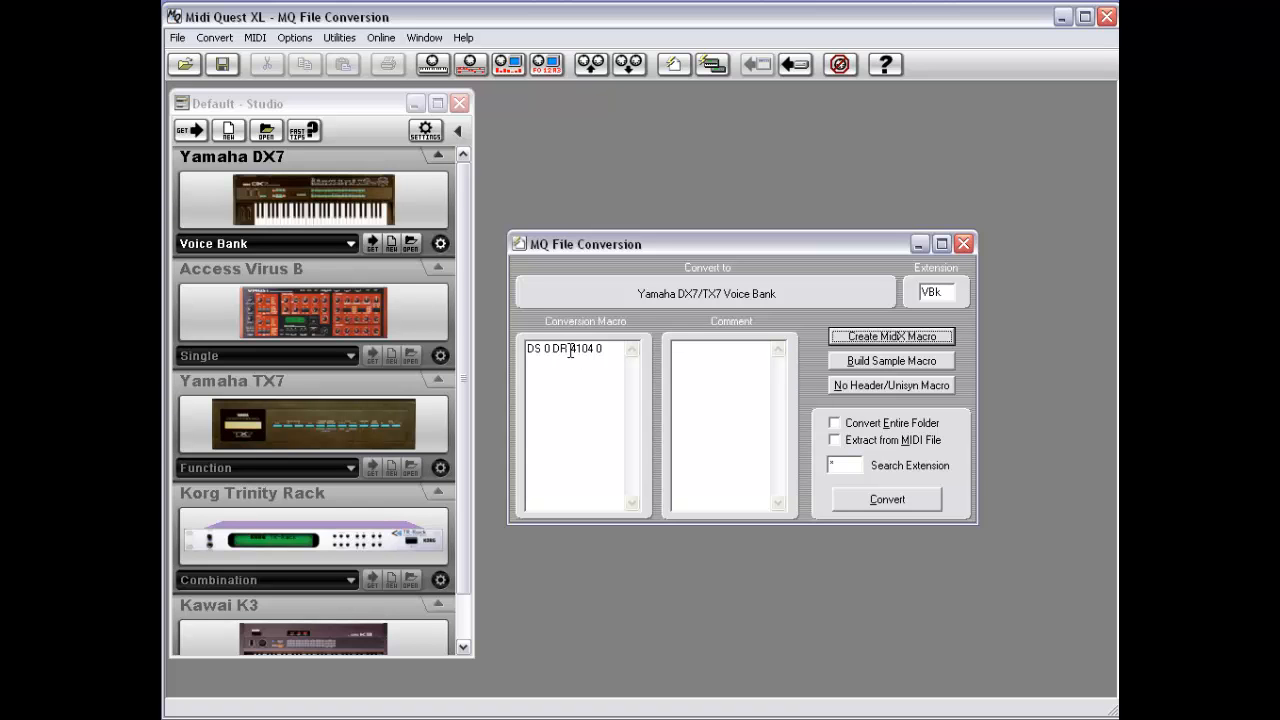
left_click(606, 349)
left_click_drag(612, 348, 526, 348)
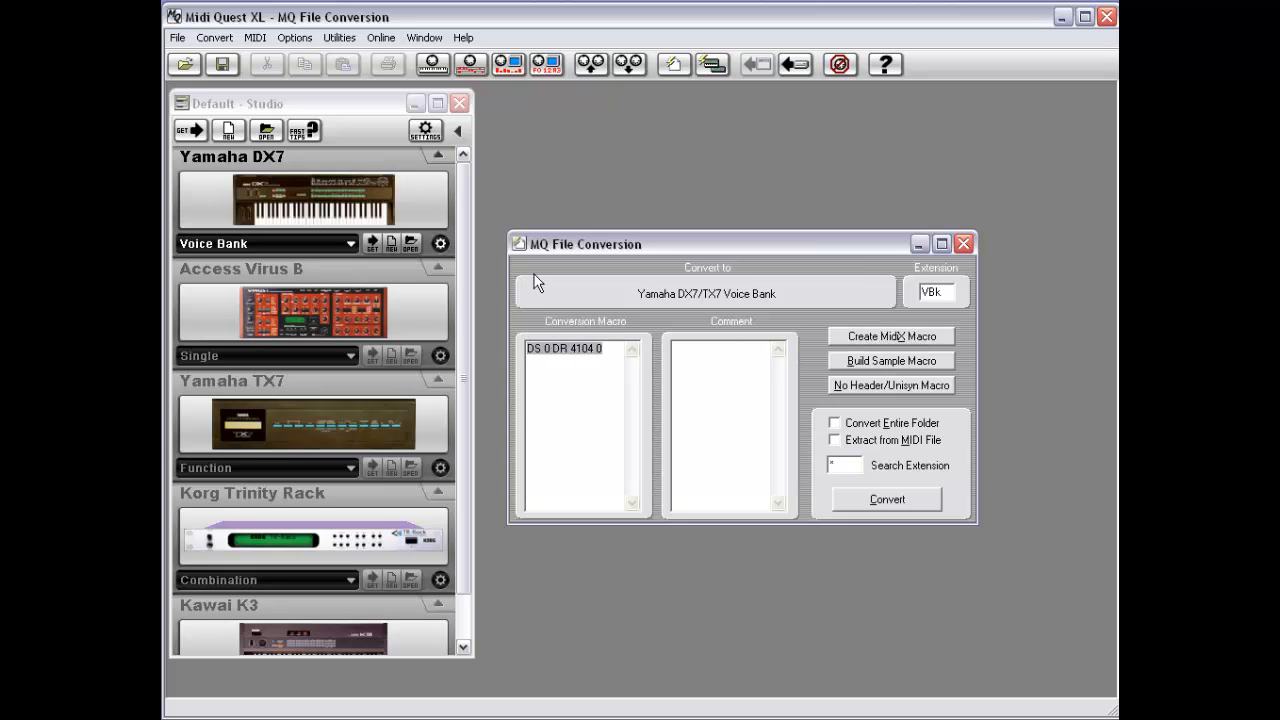
key("Delete")
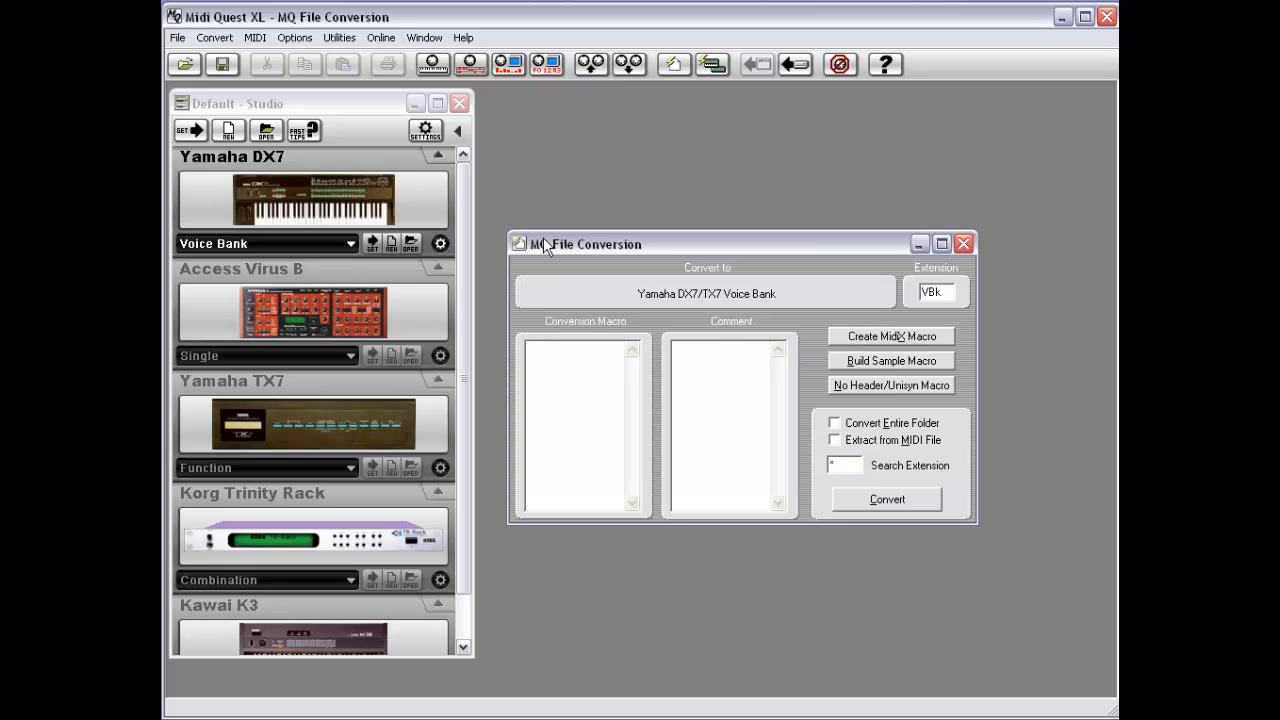
Step: Build a sample conversion macro from the file DX.syx on the Desktop
left_click(882, 364)
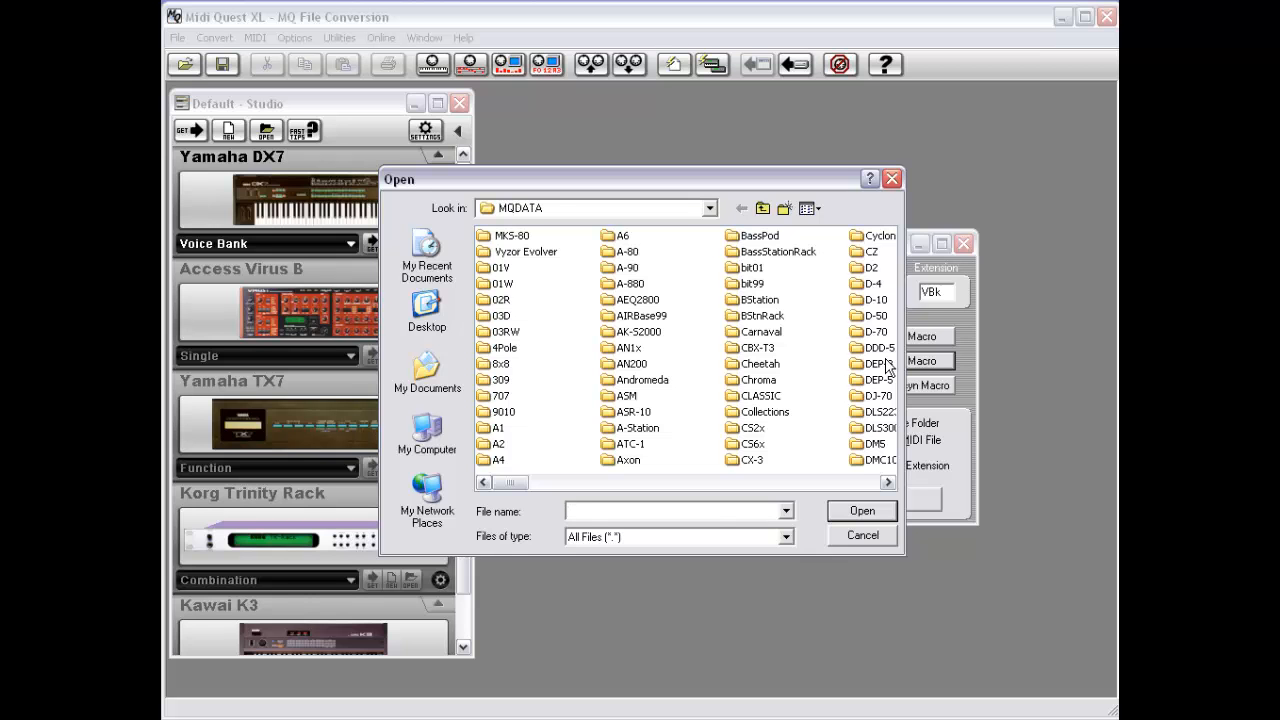
left_click(709, 208)
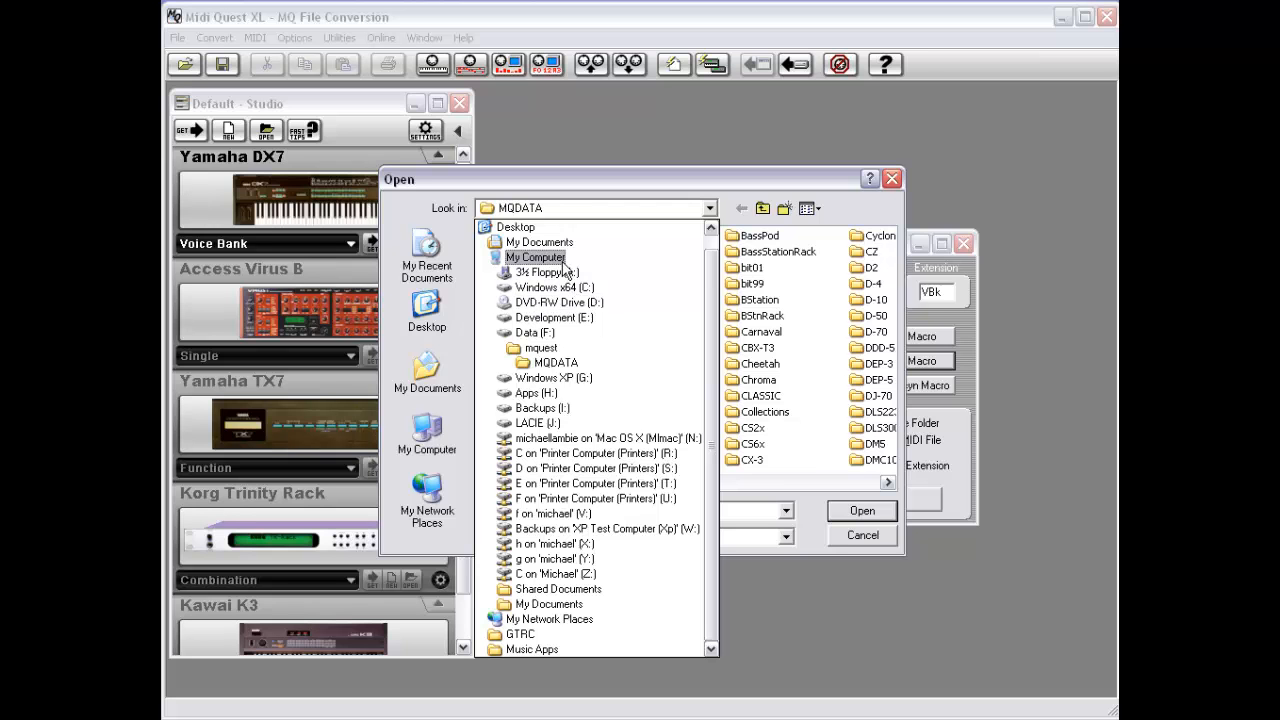
left_click(525, 228)
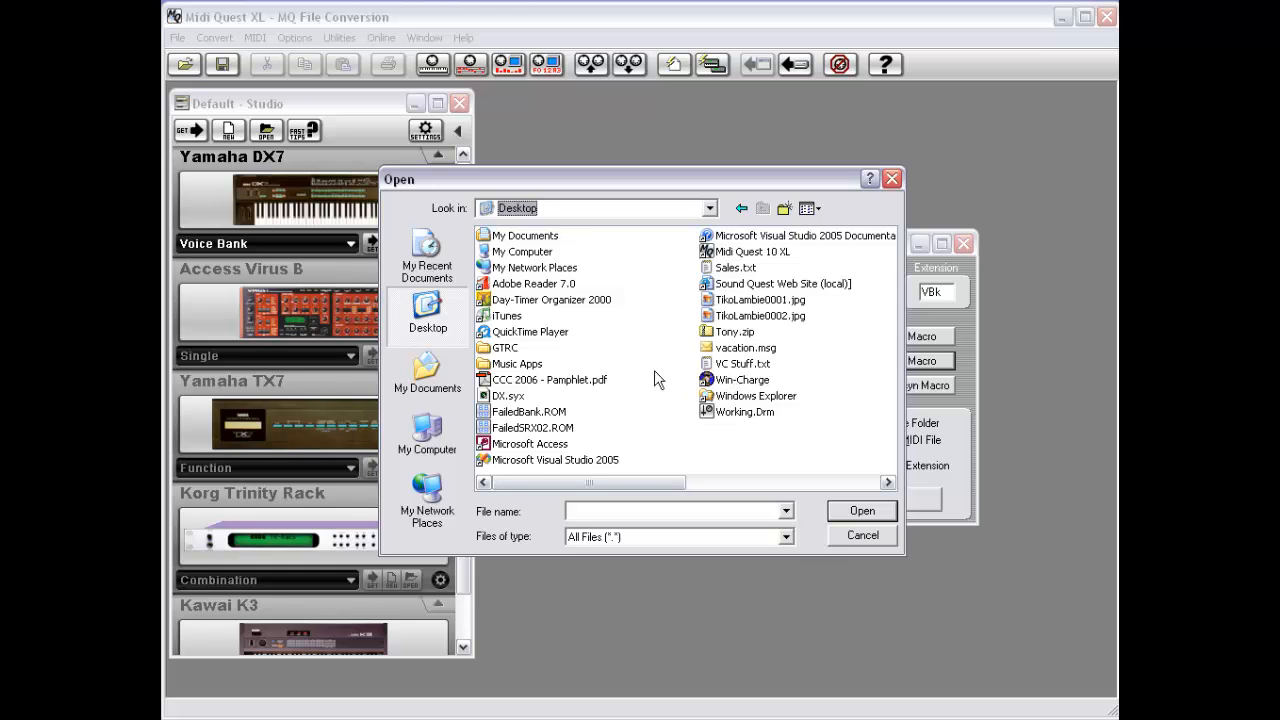
left_click(491, 399)
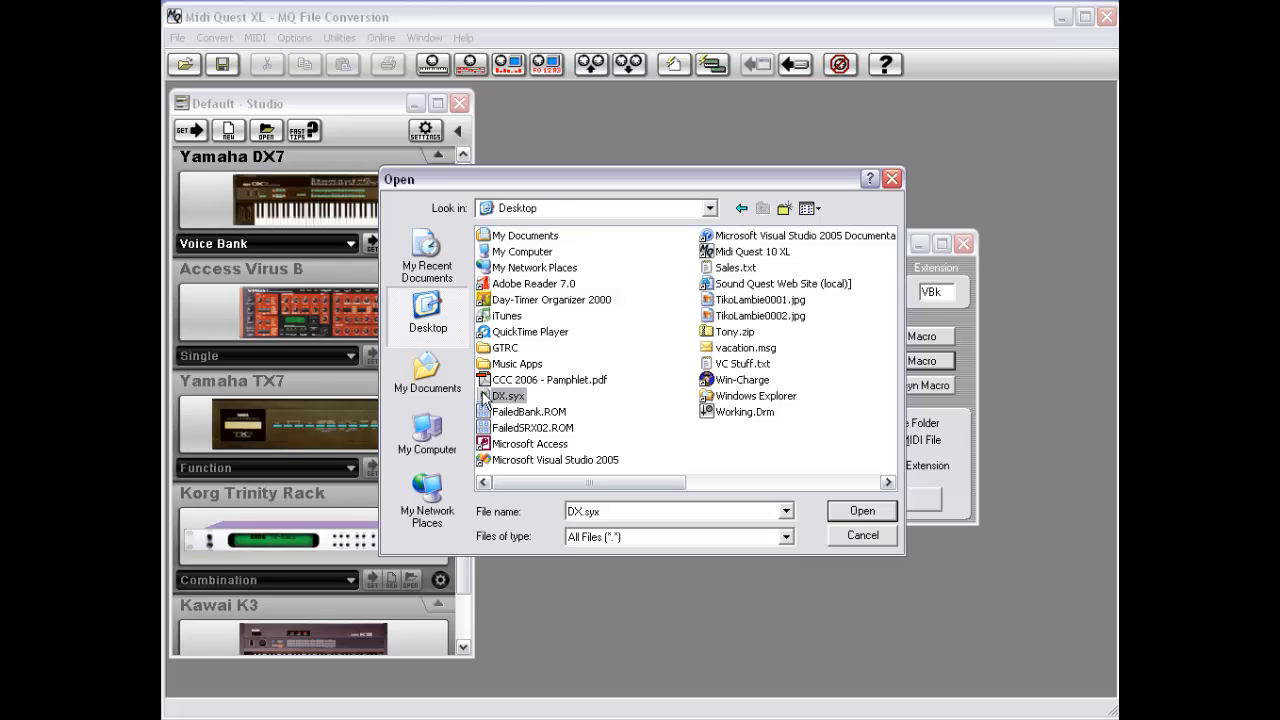
double_click(483, 394)
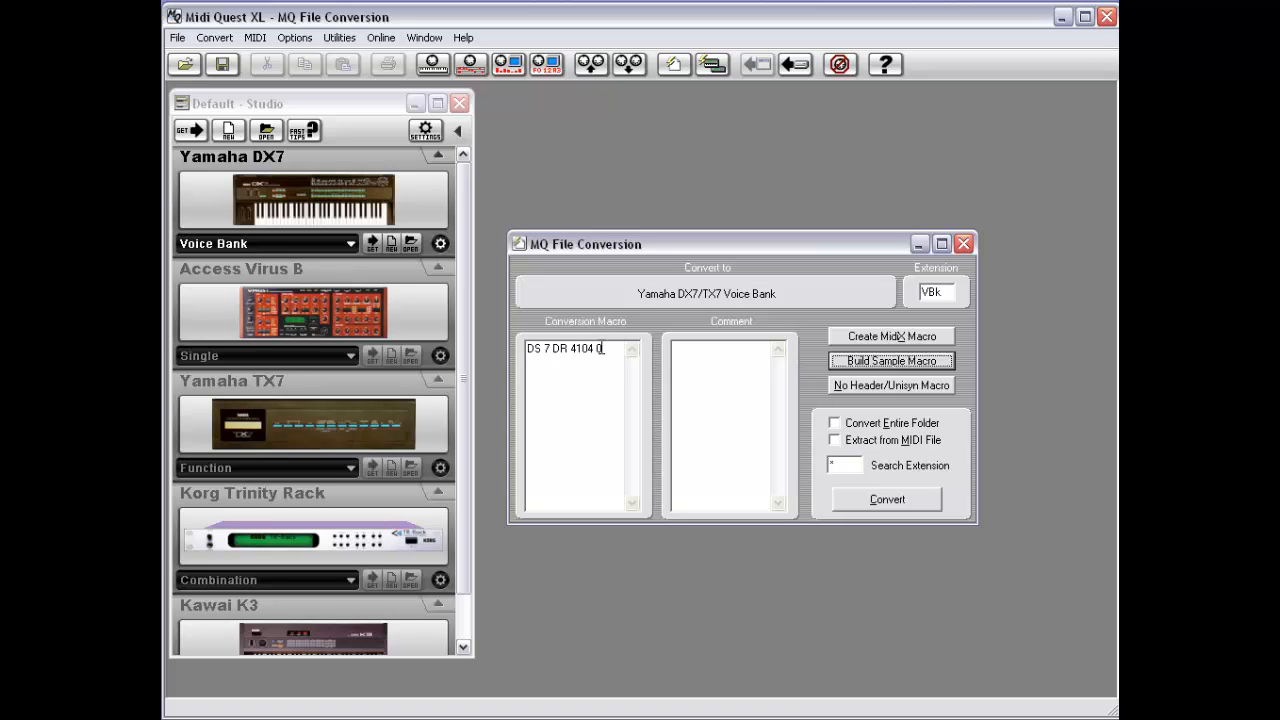
Step: Generate the No Header/Unisyn macro and enter the comment "My Dx7 Voice Bank MIDIX conversion Macro"
left_click(905, 388)
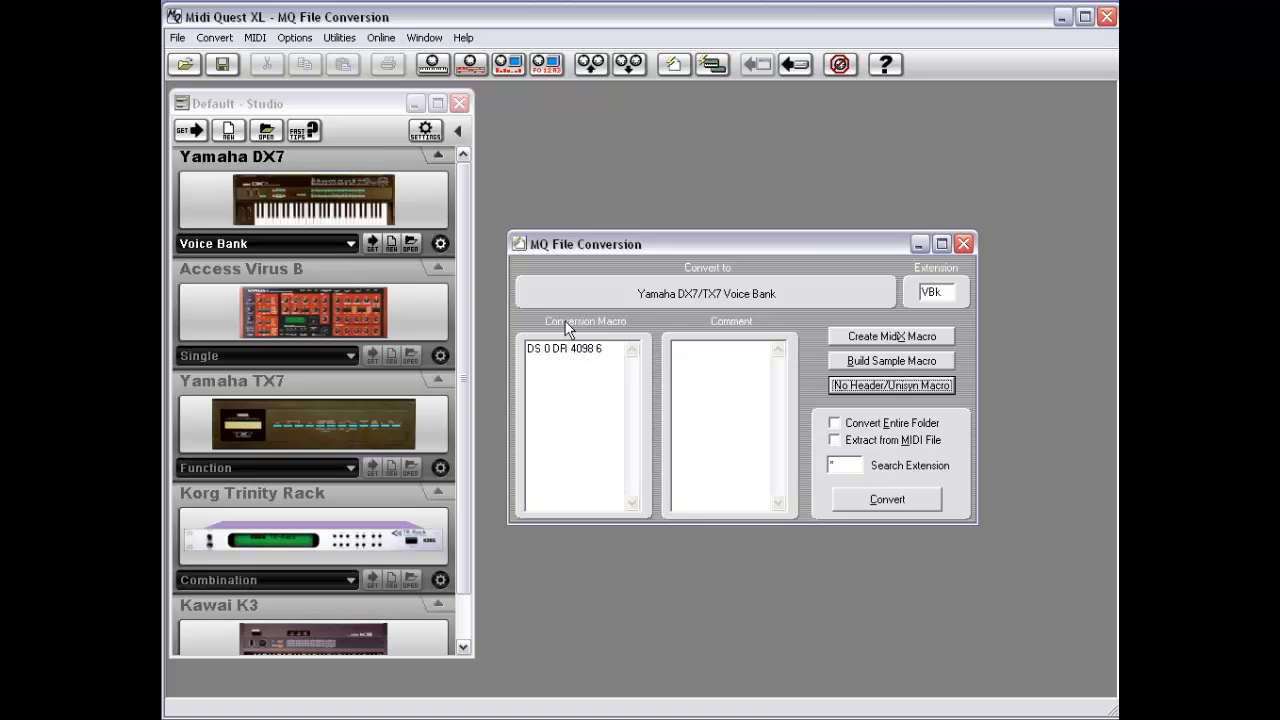
left_click(764, 408)
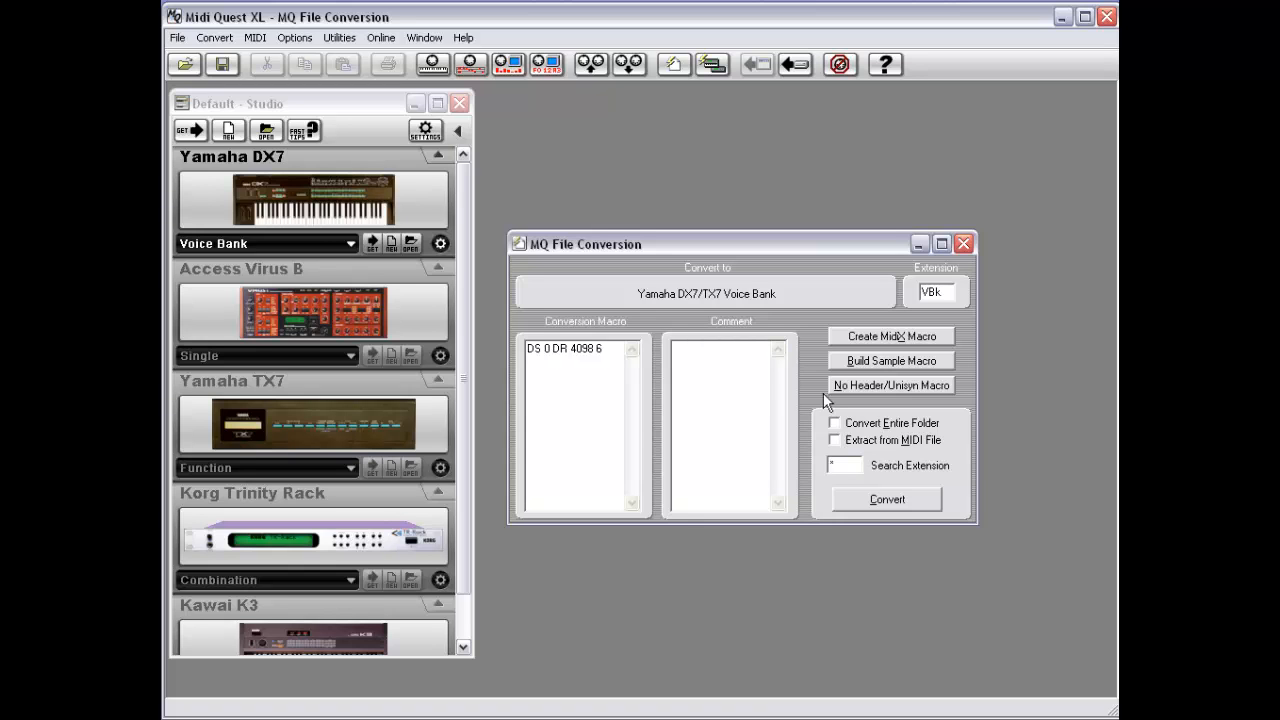
type("My Dx7 Voice Bank MIDIX conversion Macro")
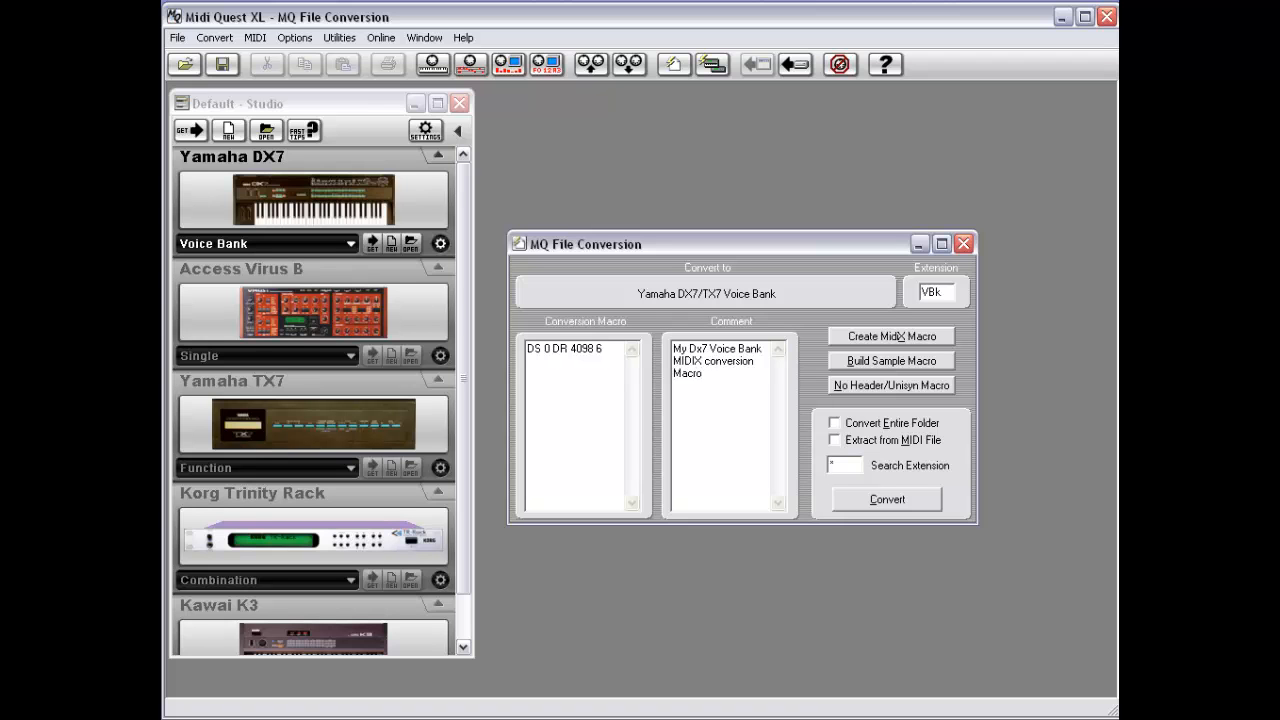
left_click(178, 39)
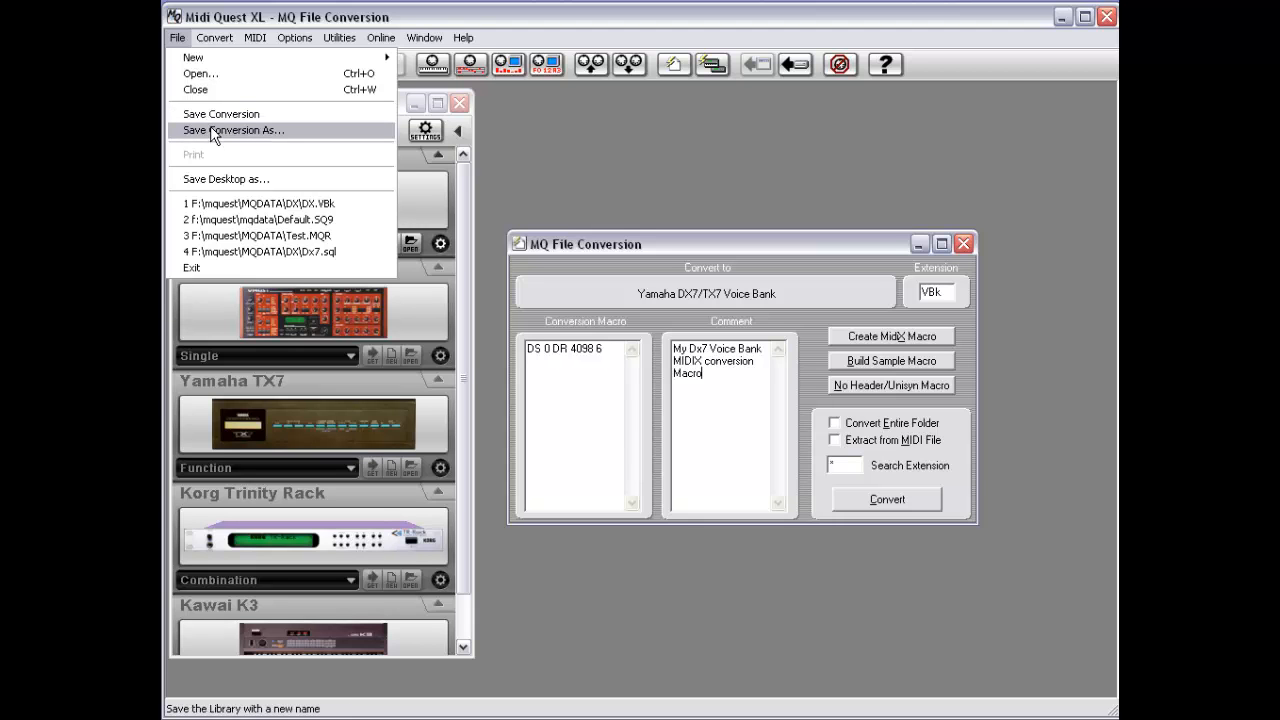
left_click(901, 264)
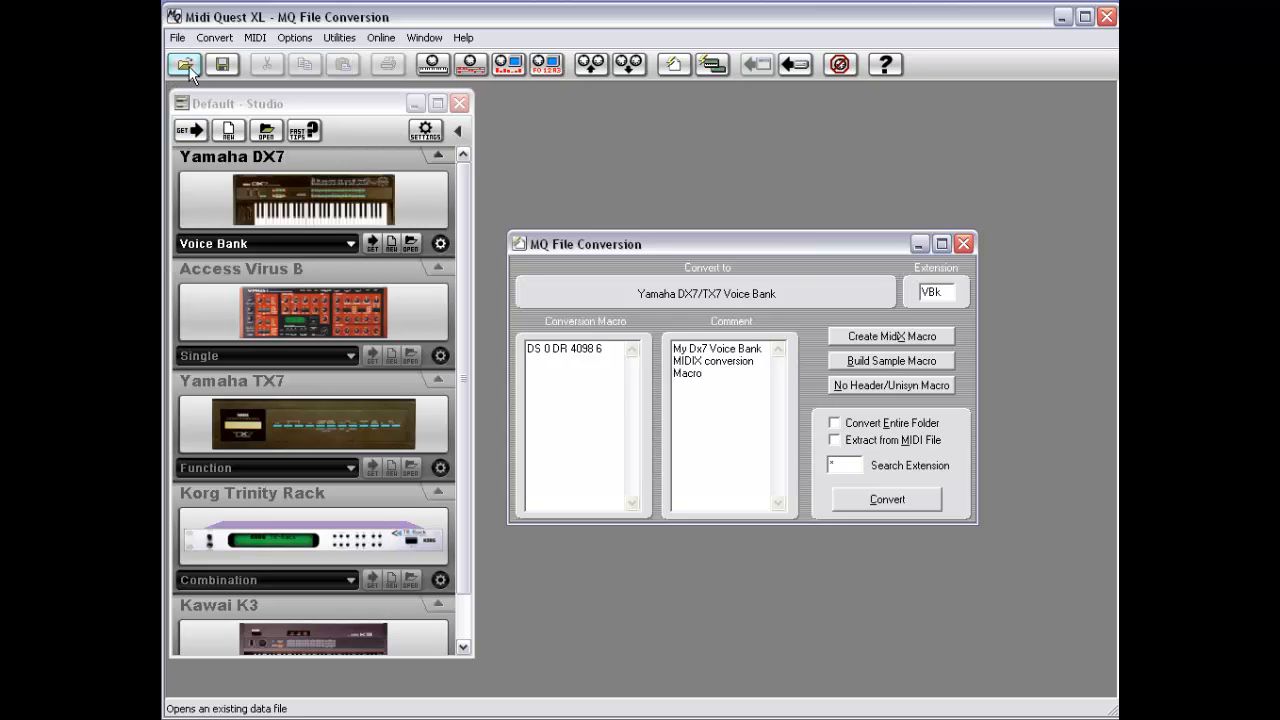
left_click(177, 39)
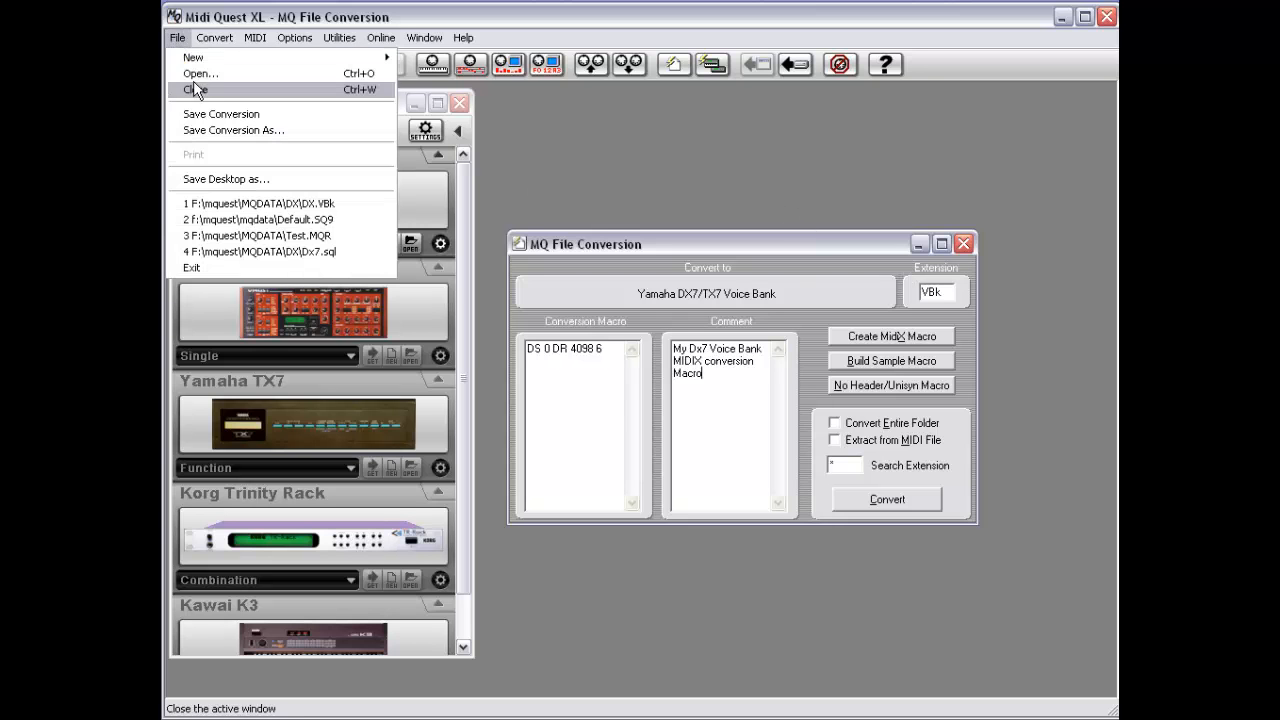
left_click(203, 75)
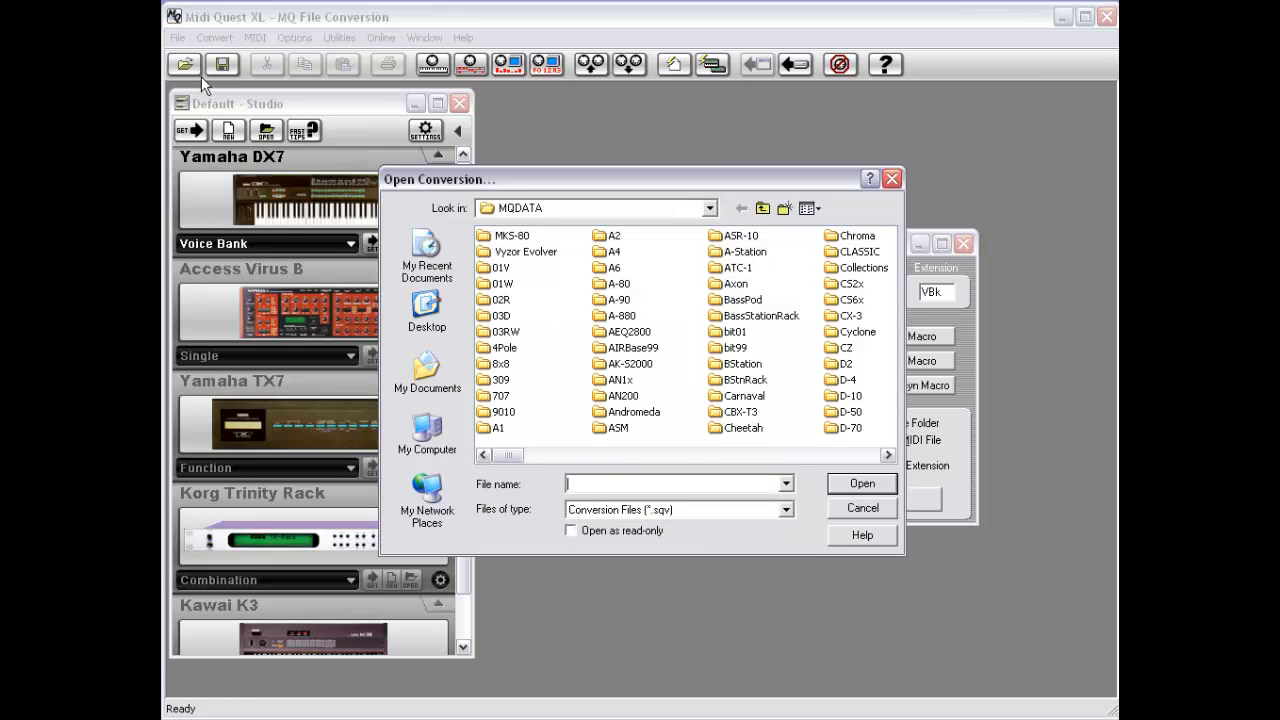
left_click(862, 508)
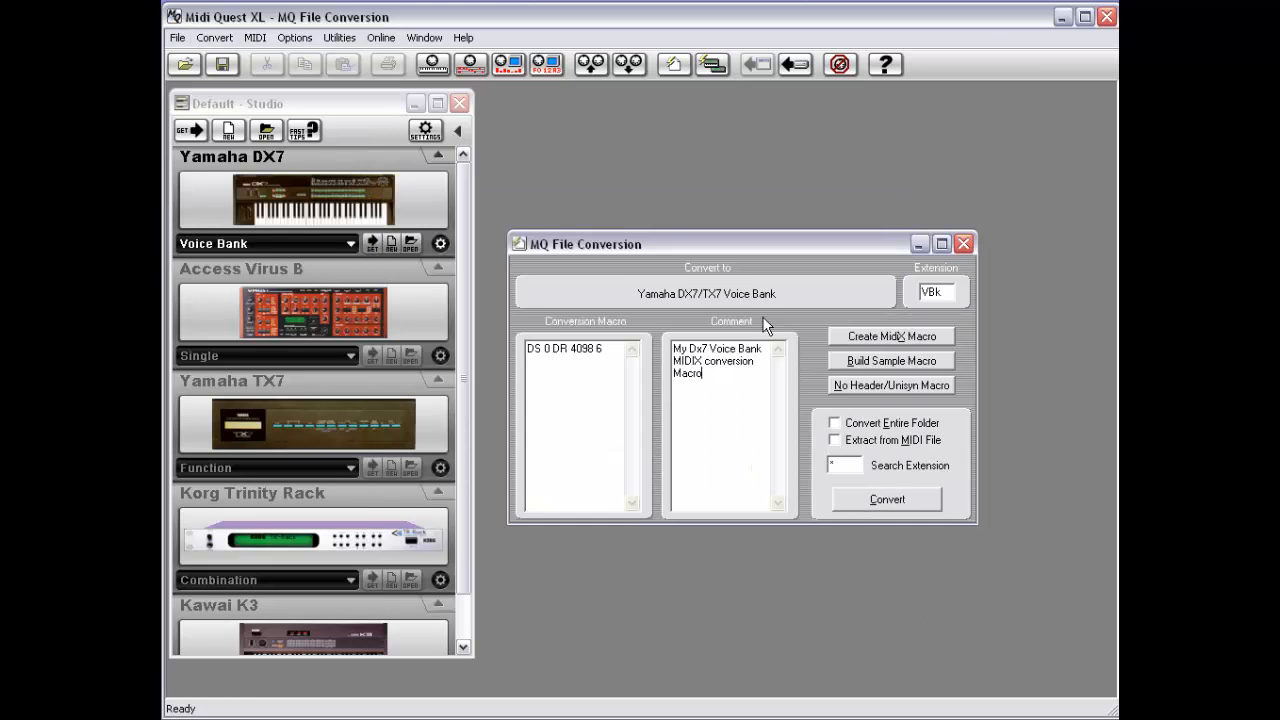
left_click_drag(657, 247, 674, 224)
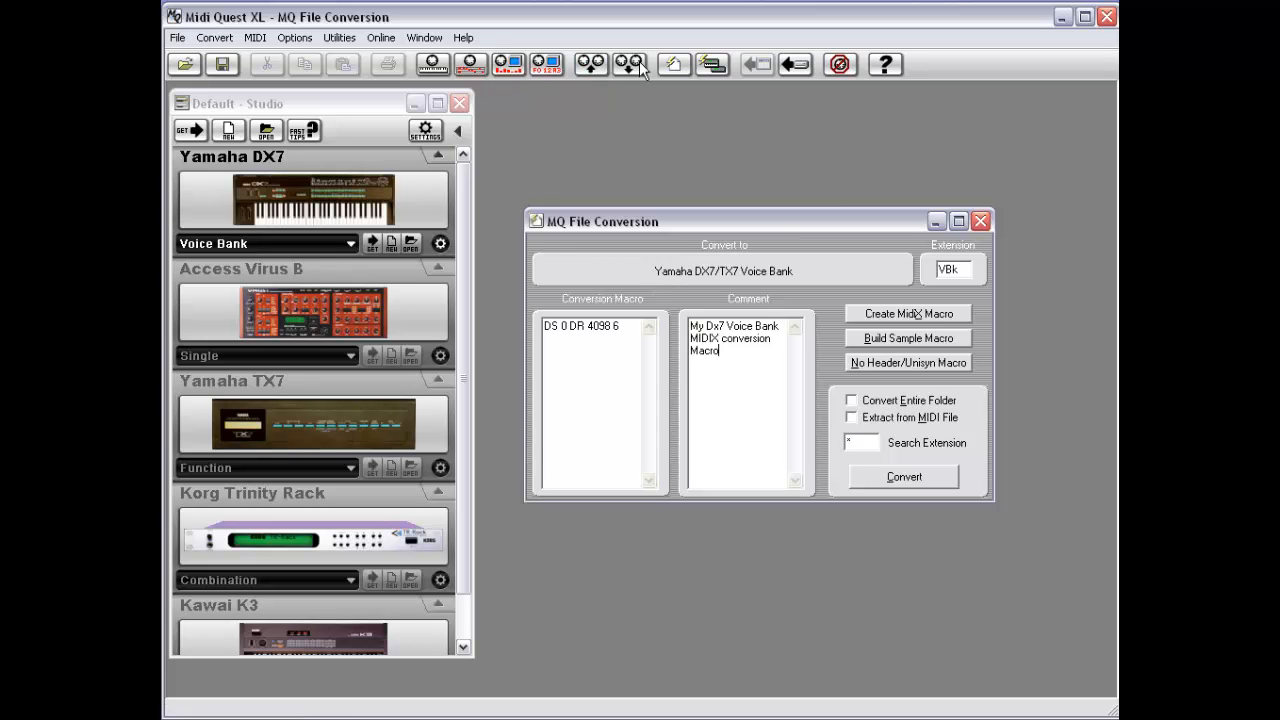
Step: Open a new file conversion window, load D-50Syx.sqv from the Convert folder to examine its macro, and close that window
left_click(675, 65)
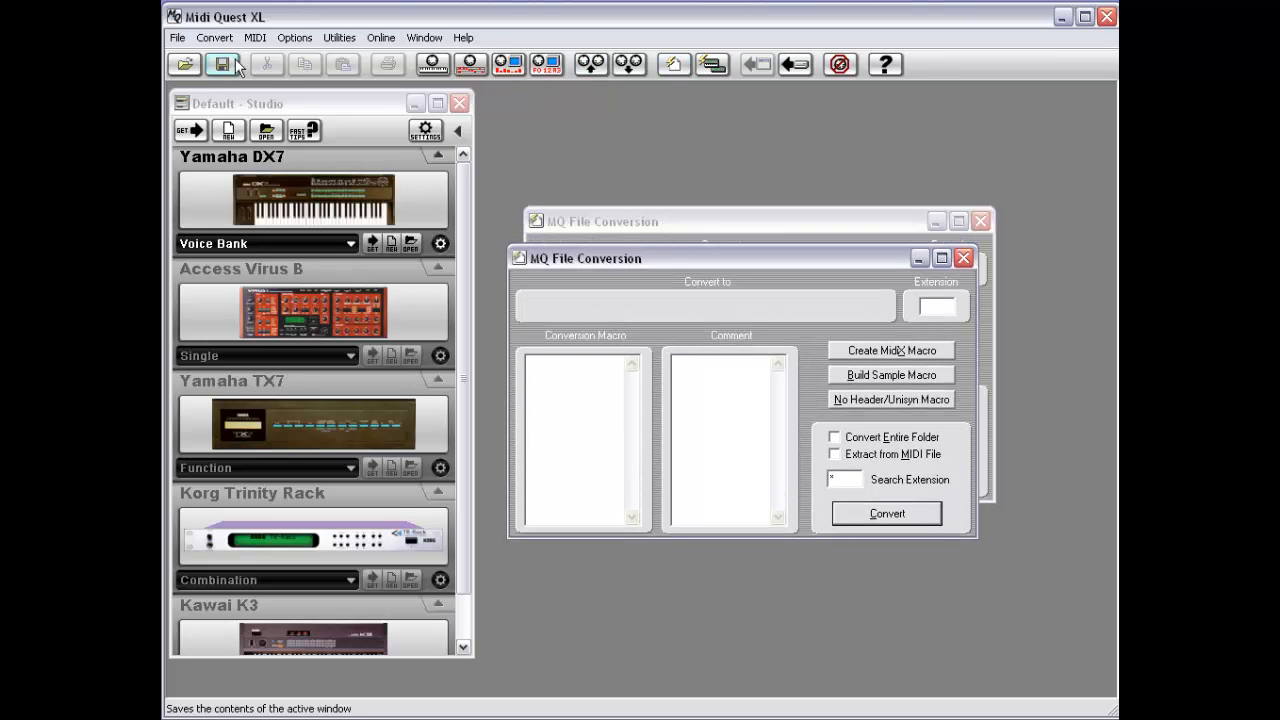
left_click(184, 65)
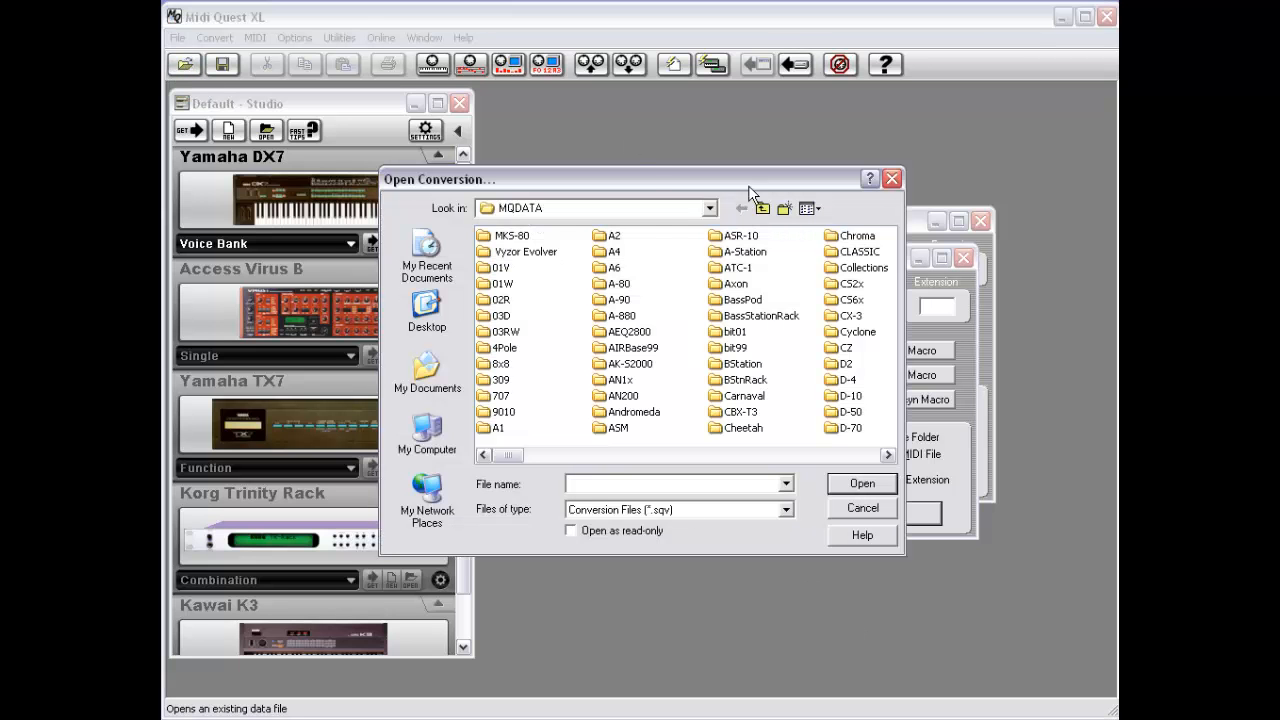
left_click(763, 208)
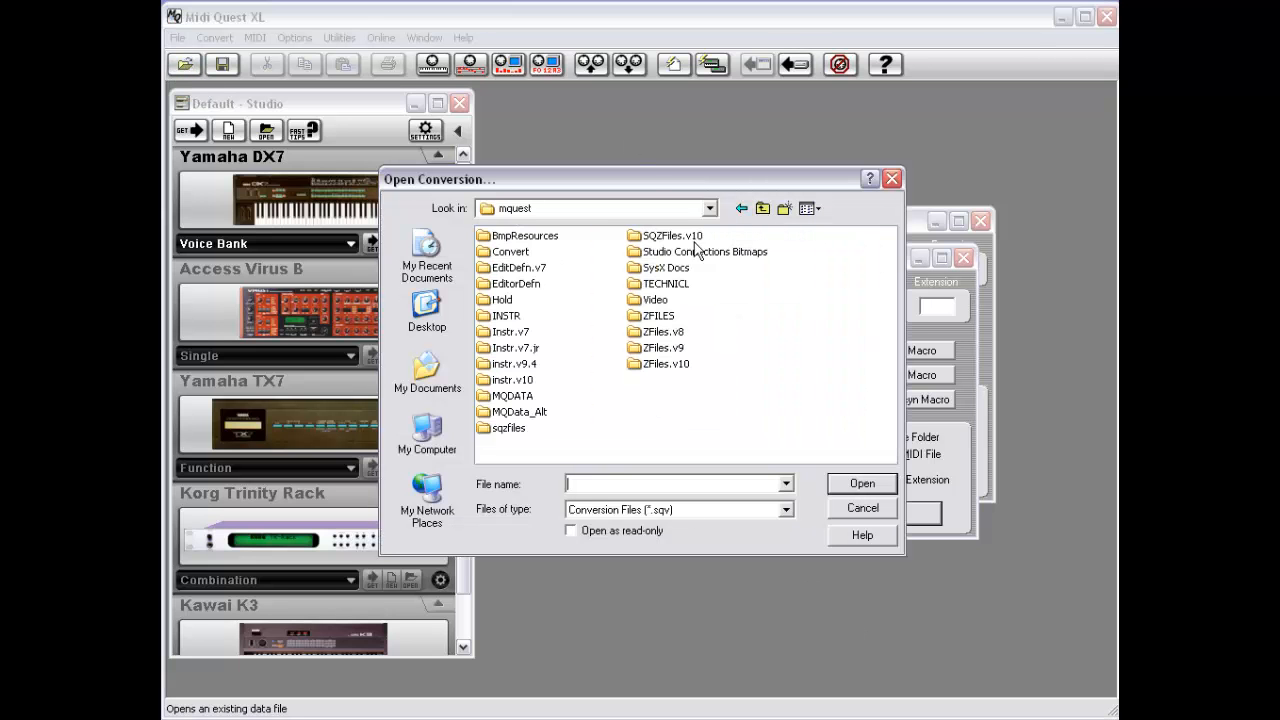
double_click(510, 252)
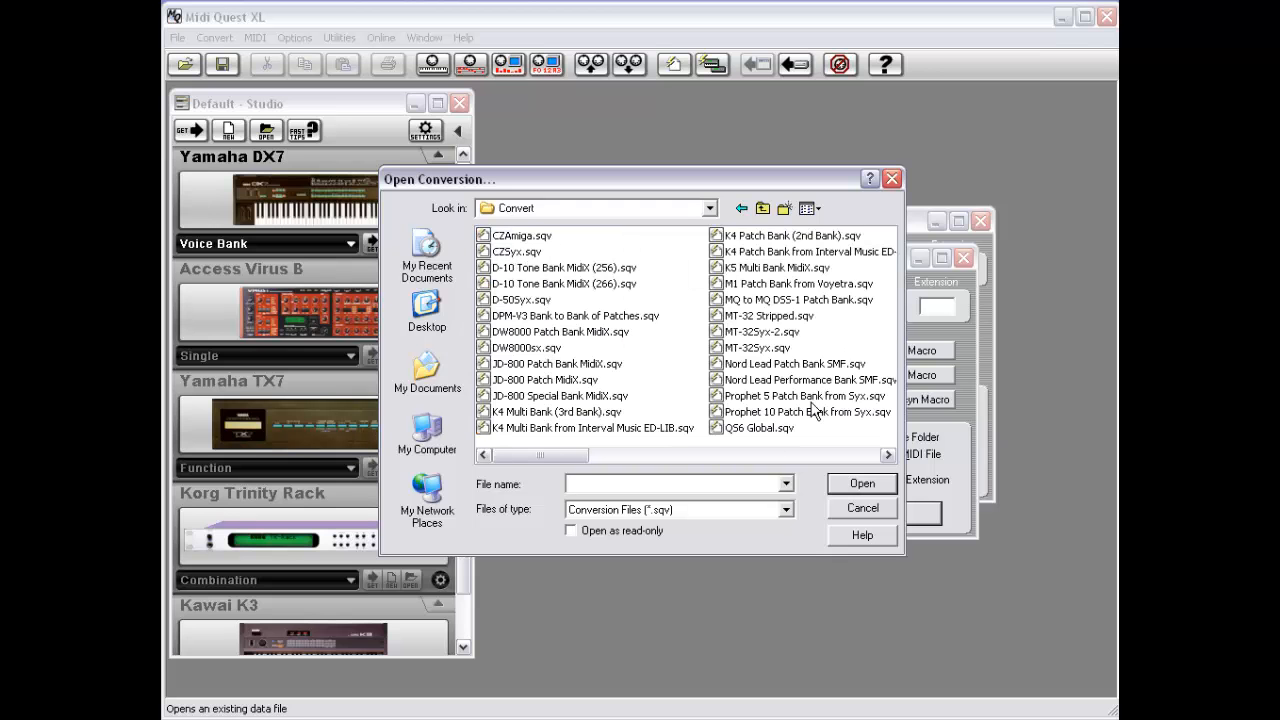
left_click_drag(570, 456, 521, 481)
double_click(521, 299)
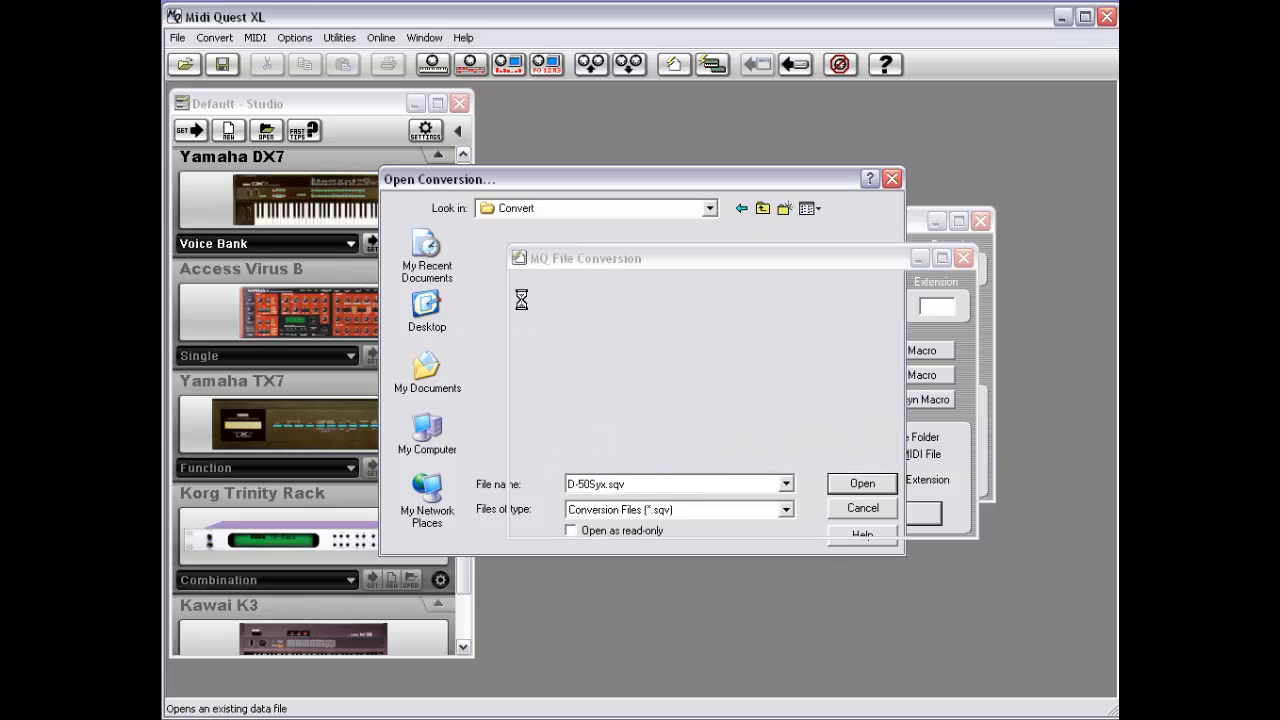
left_click(628, 408)
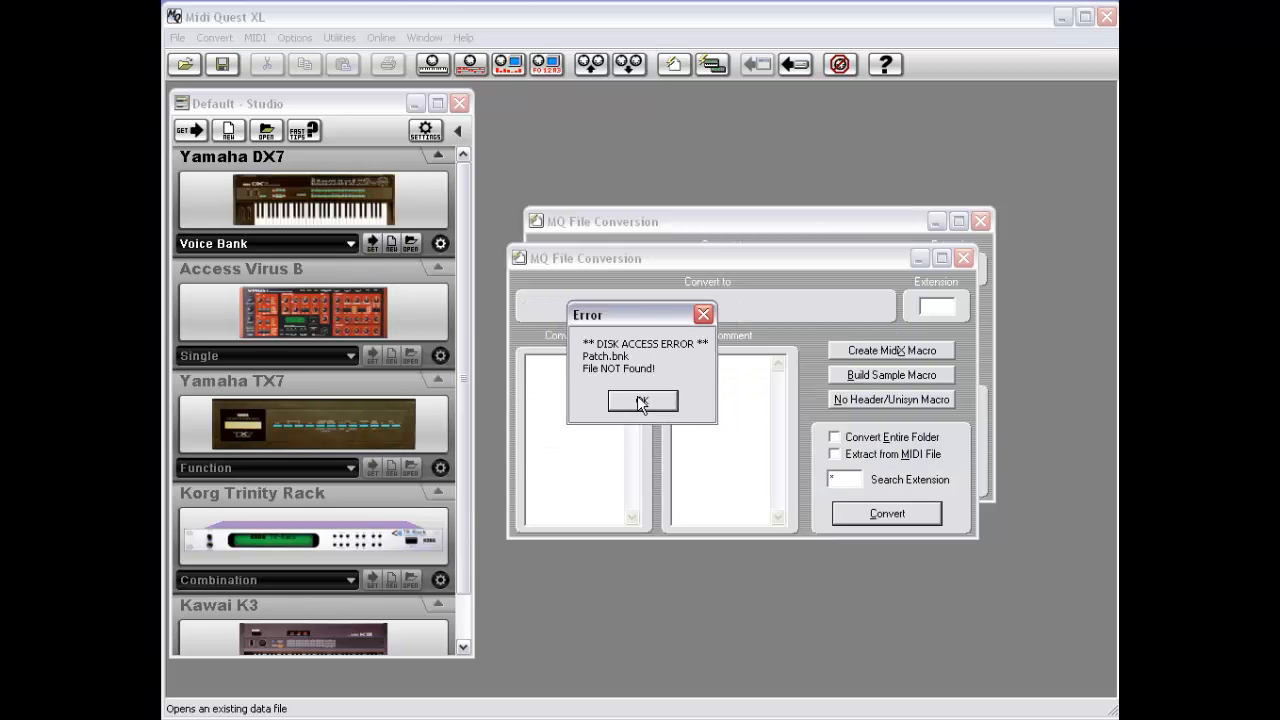
left_click(637, 404)
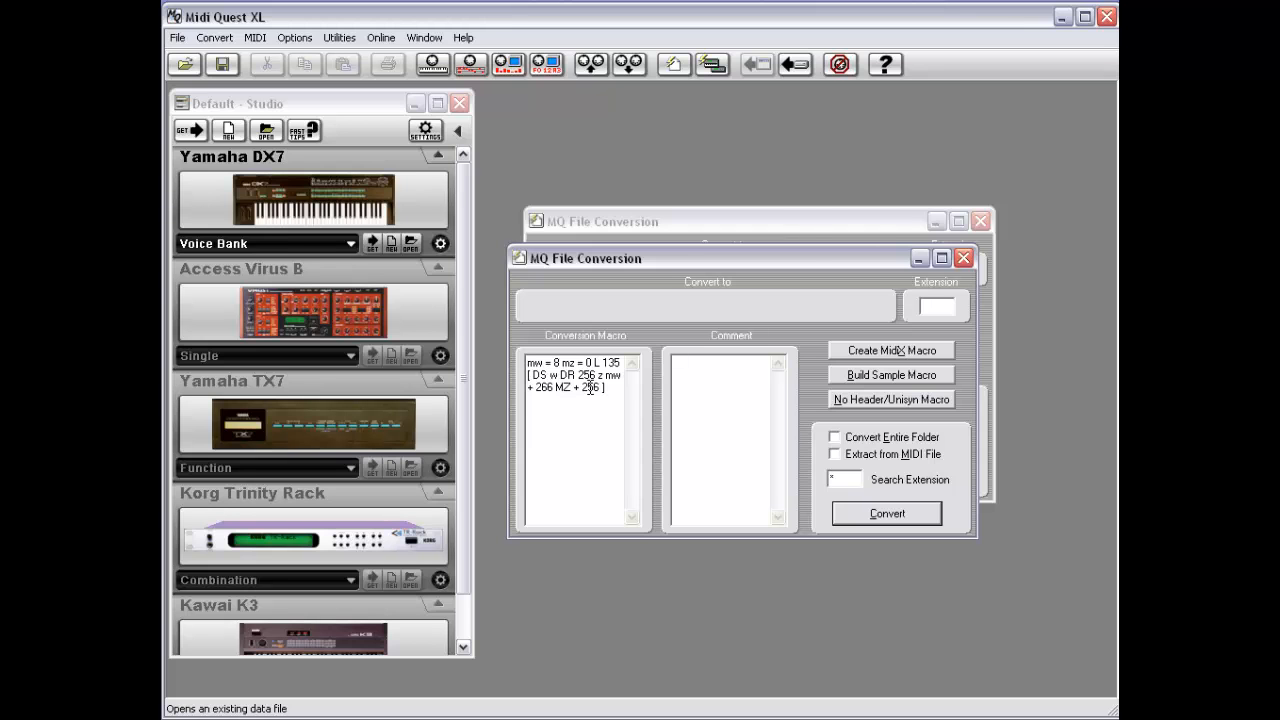
left_click(964, 258)
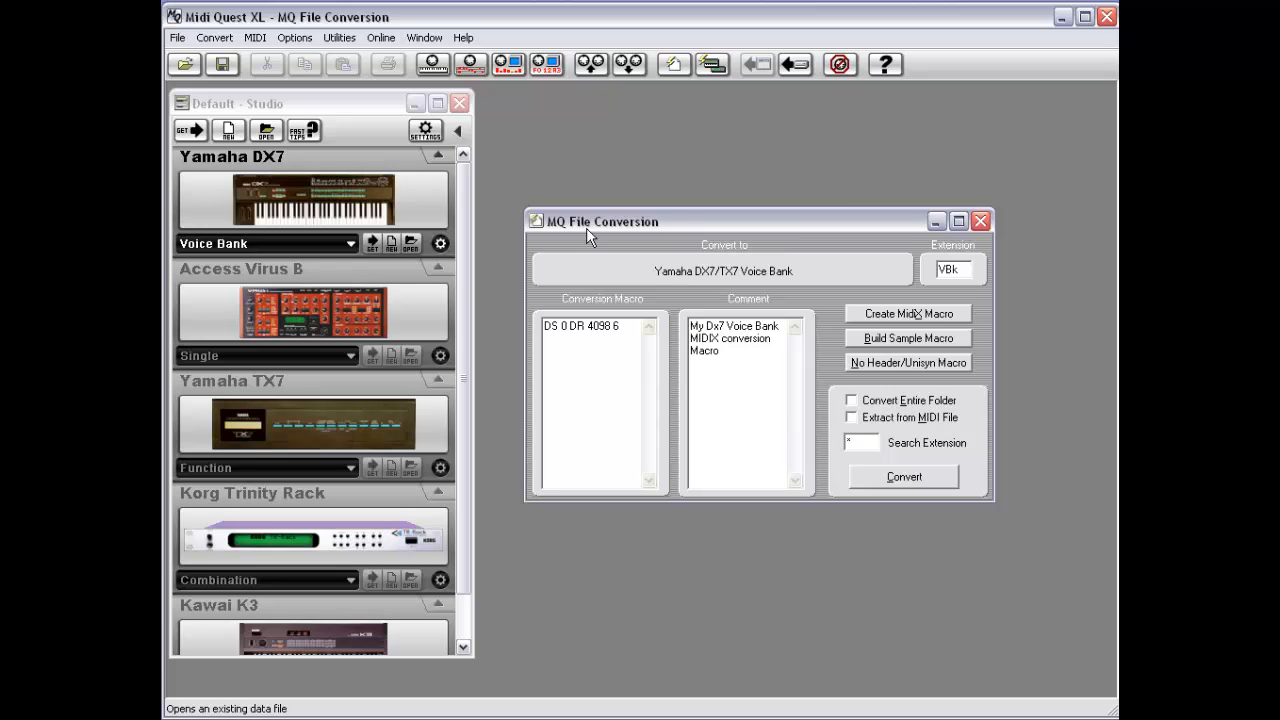
Step: Set the Drop To action to Build Macro, and drop a file onto the conversion window to generate its macro
right_click(703, 269)
left_click(668, 272)
right_click(845, 287)
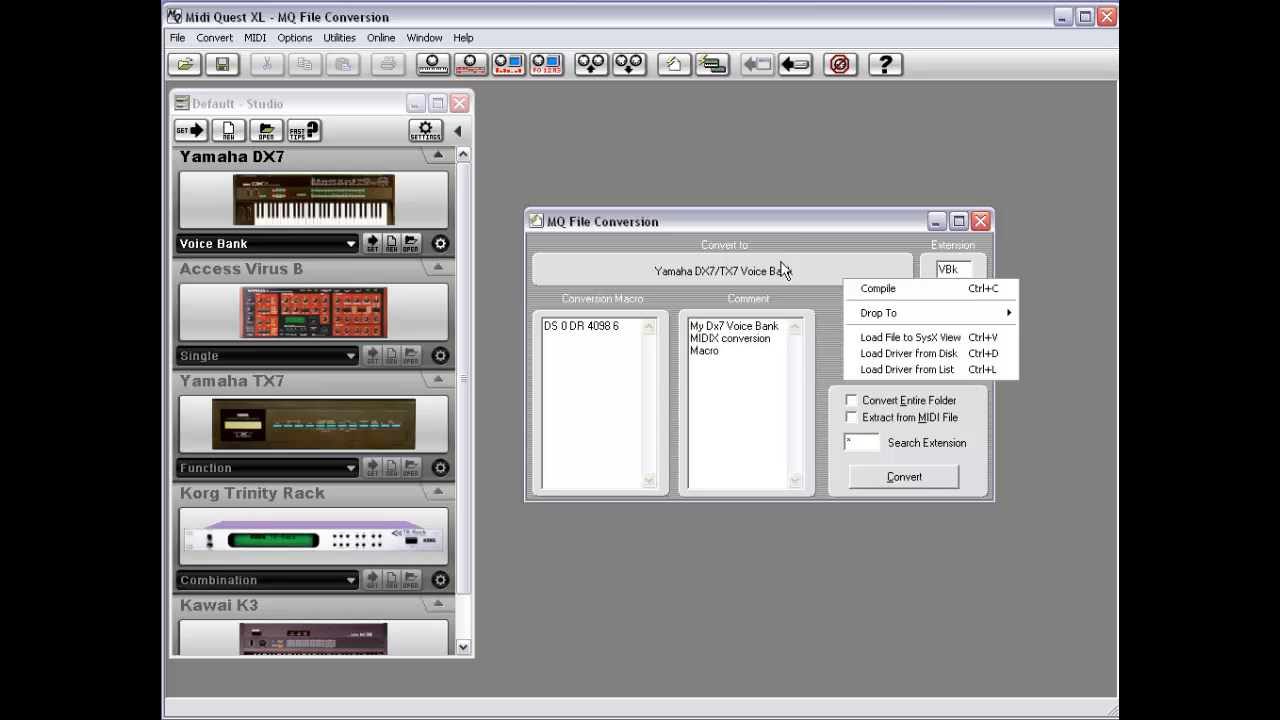
mouse_move(900, 318)
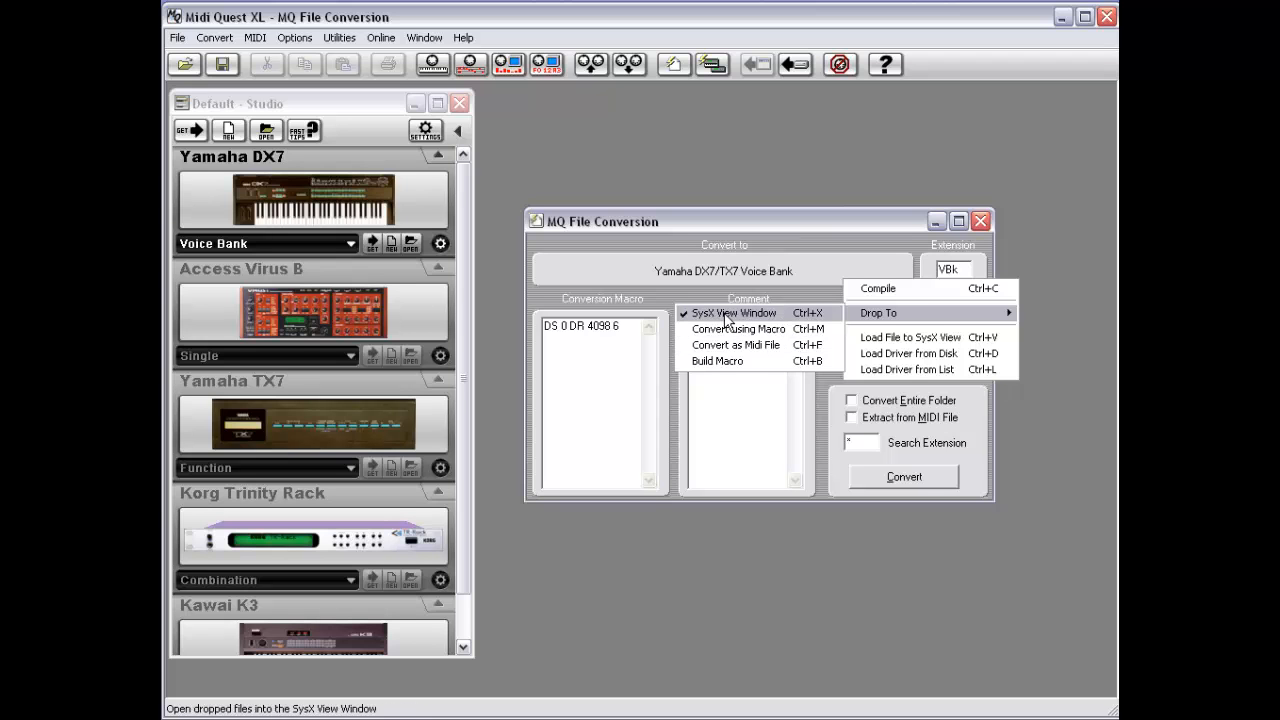
left_click(739, 362)
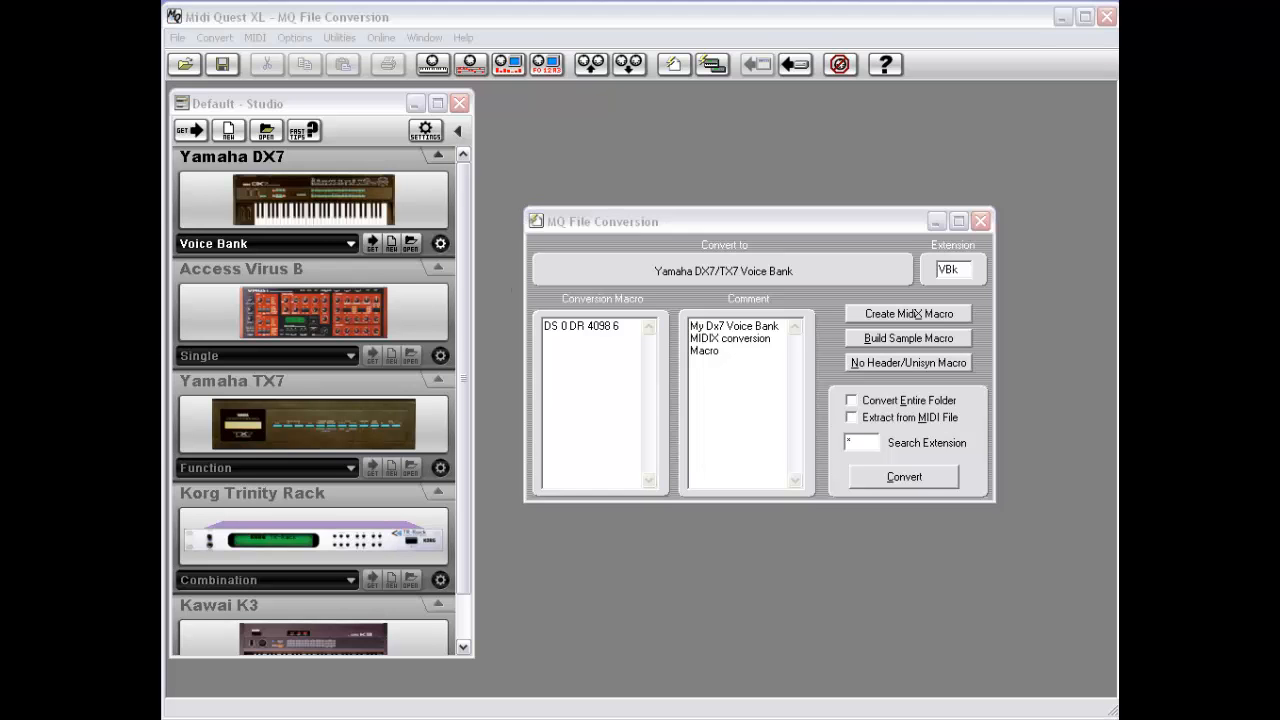
left_click_drag(263, 718, 722, 260)
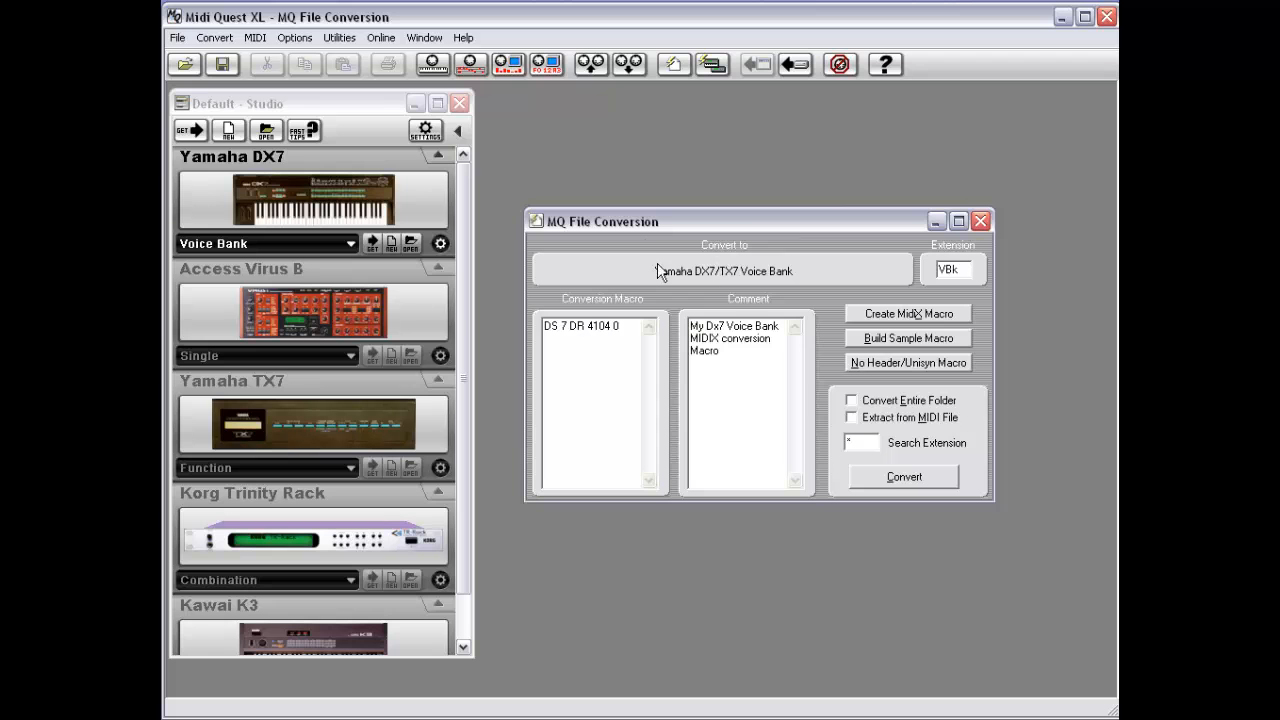
left_click_drag(664, 220, 669, 211)
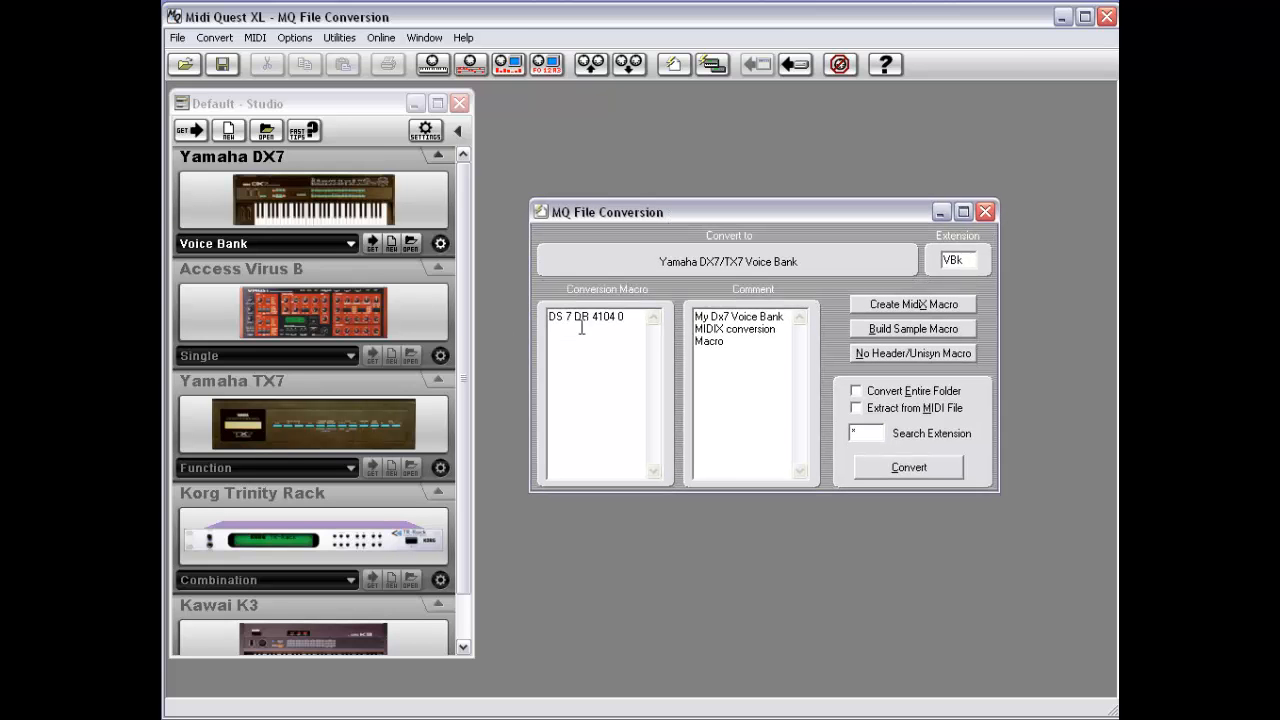
right_click(755, 266)
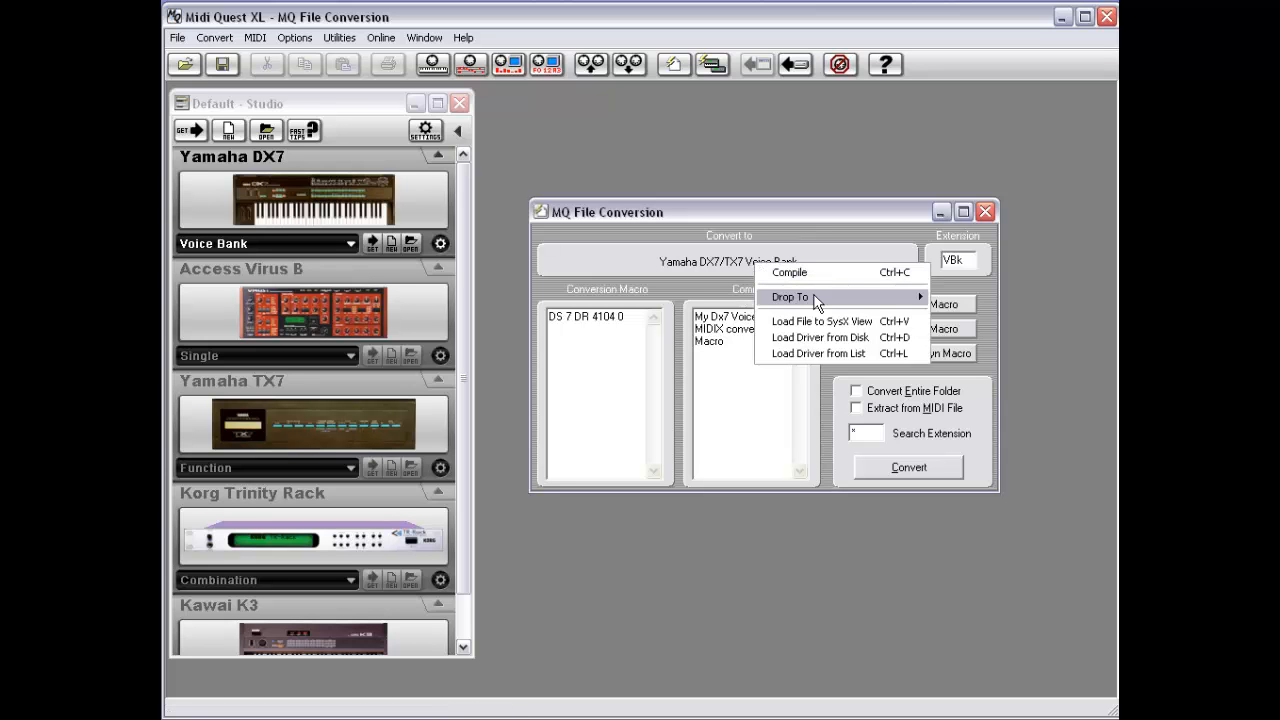
mouse_move(808, 296)
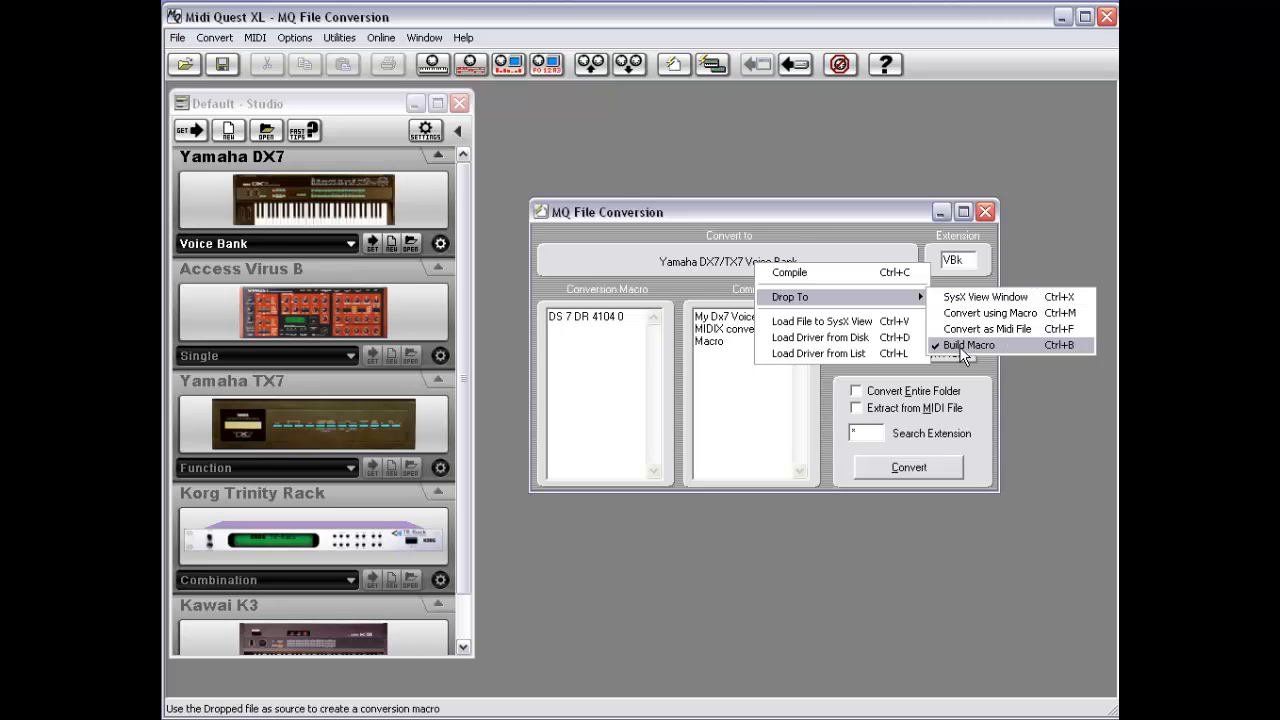
left_click(708, 269)
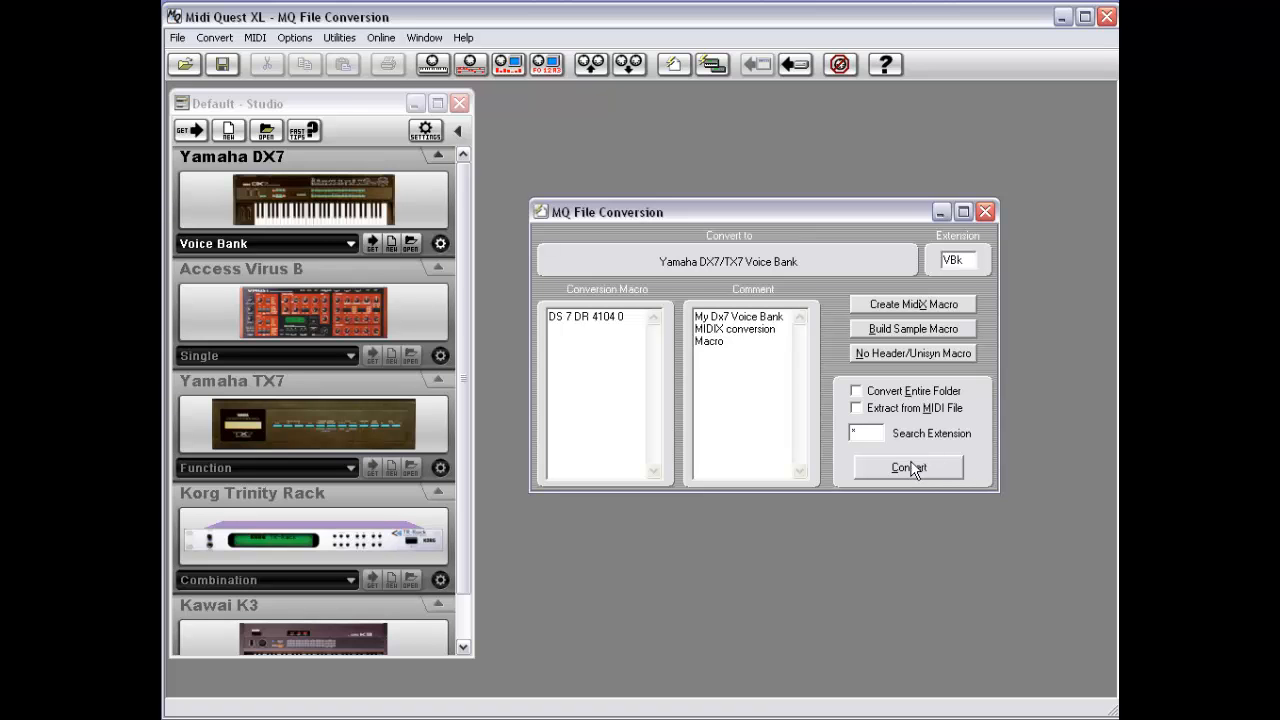
Step: Enable Convert Entire Folder and try choosing DX.syx on the Desktop as the file to convert
left_click(877, 394)
left_click(906, 470)
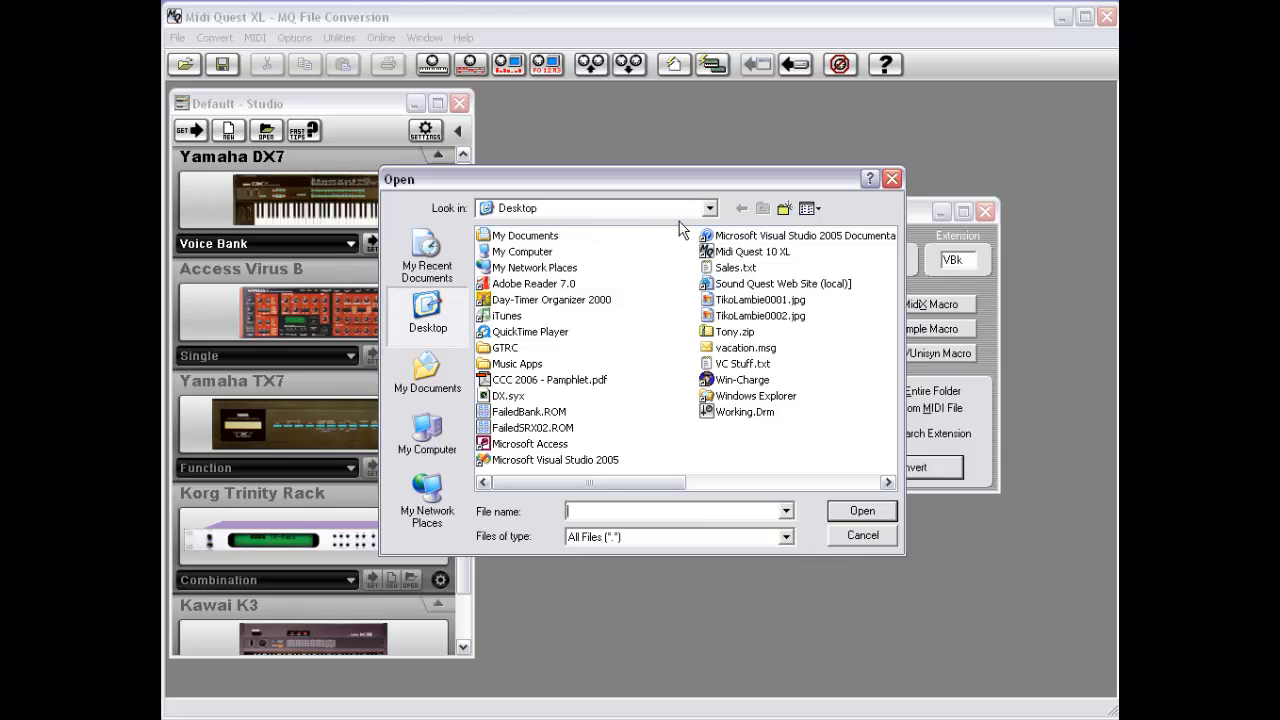
left_click(508, 396)
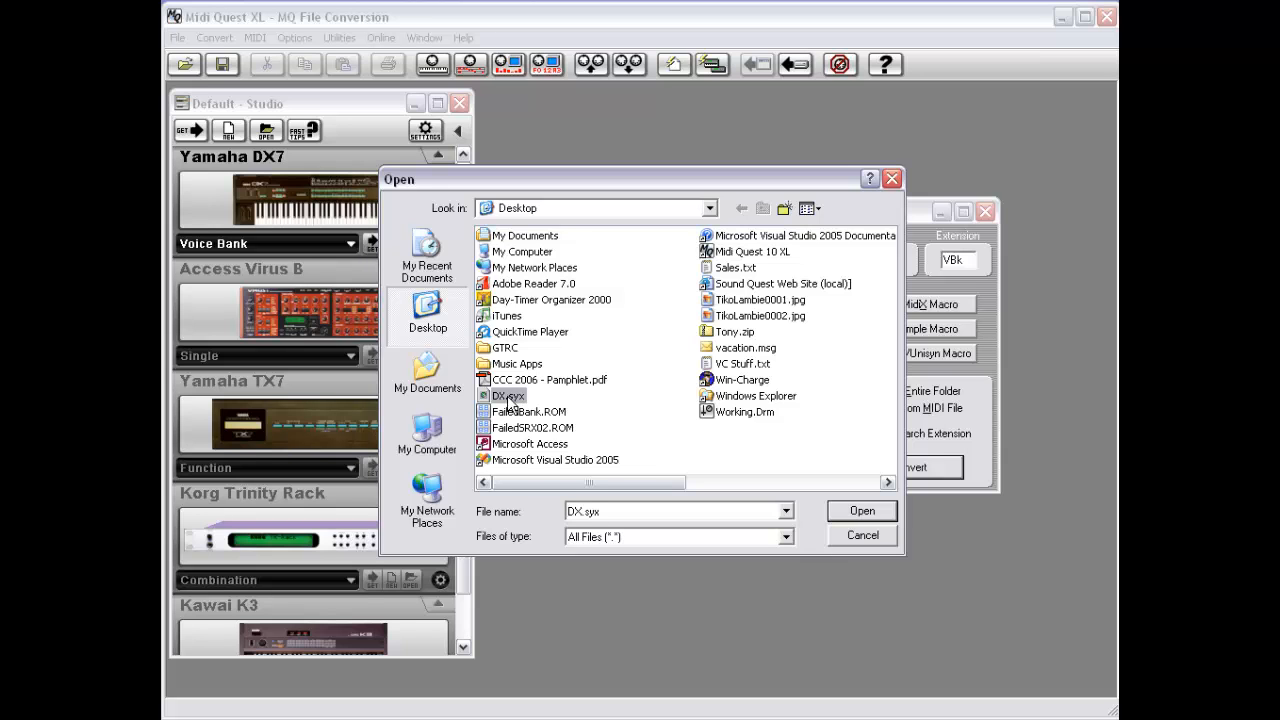
left_click(864, 535)
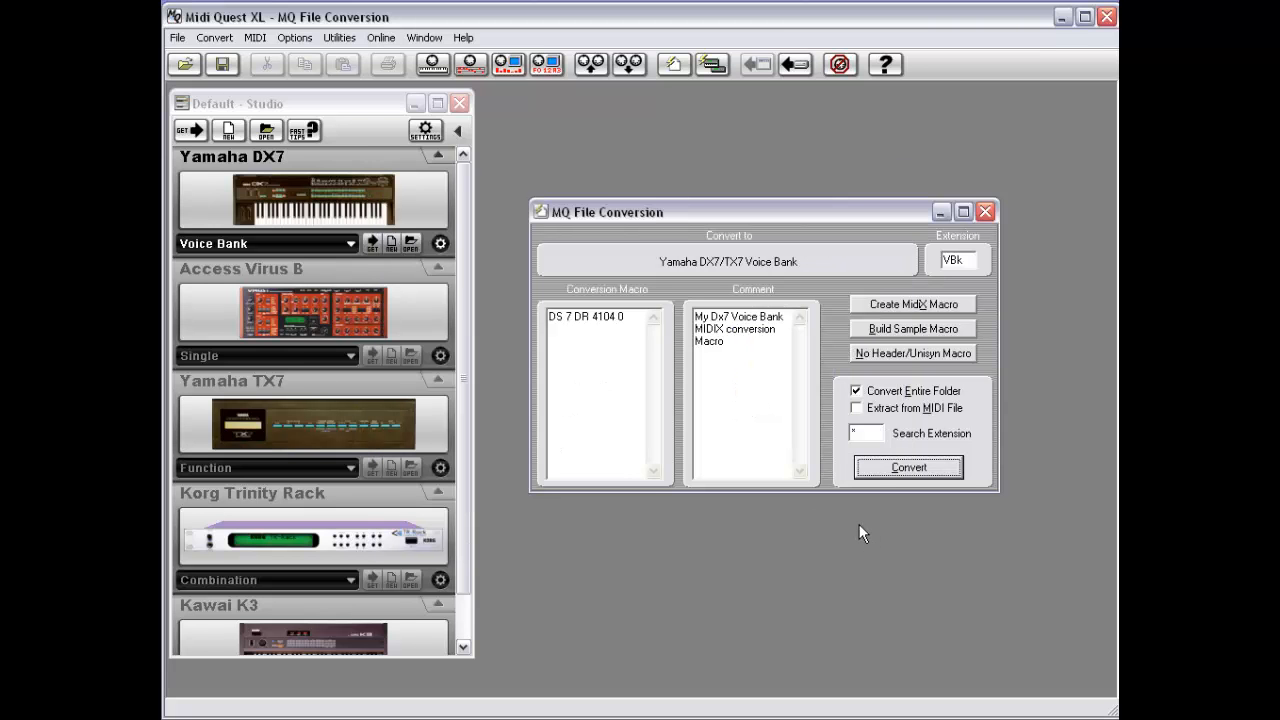
Step: Set the search extension to SYX and run the conversion on DX.syx from the Desktop
left_click(878, 433)
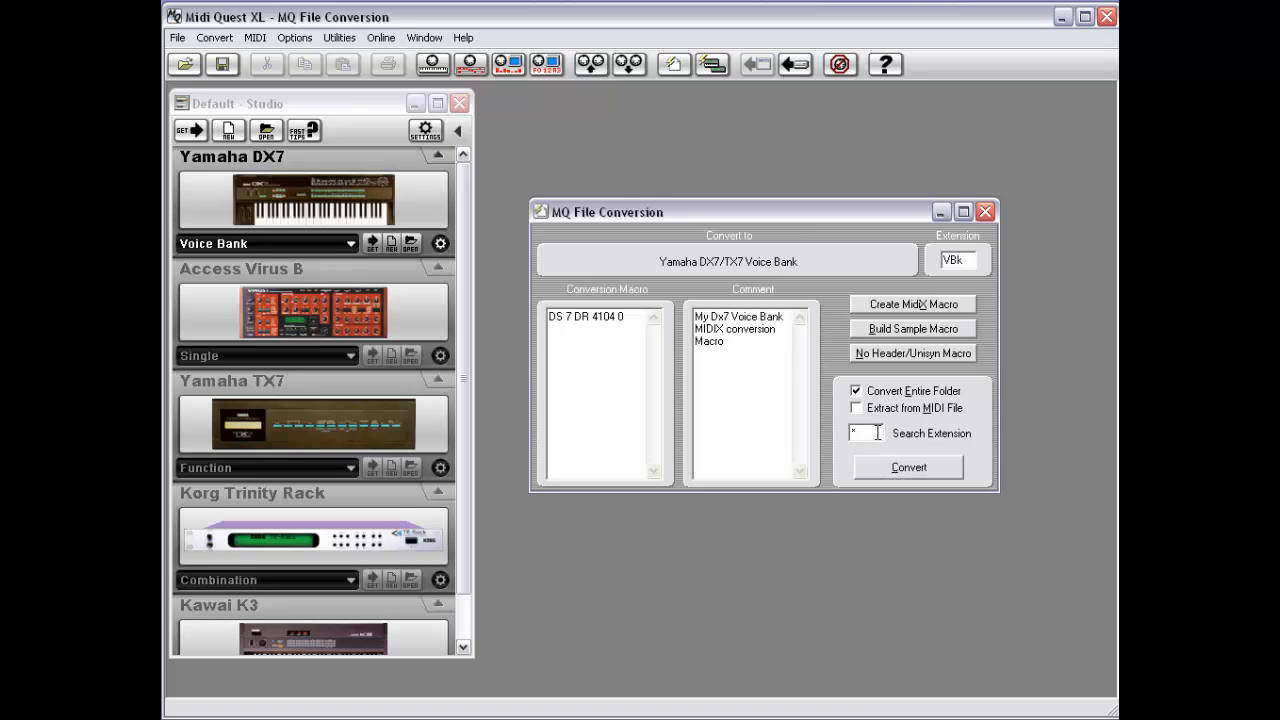
left_click_drag(879, 432, 842, 431)
left_click(863, 434)
type("SYX")
left_click(940, 458)
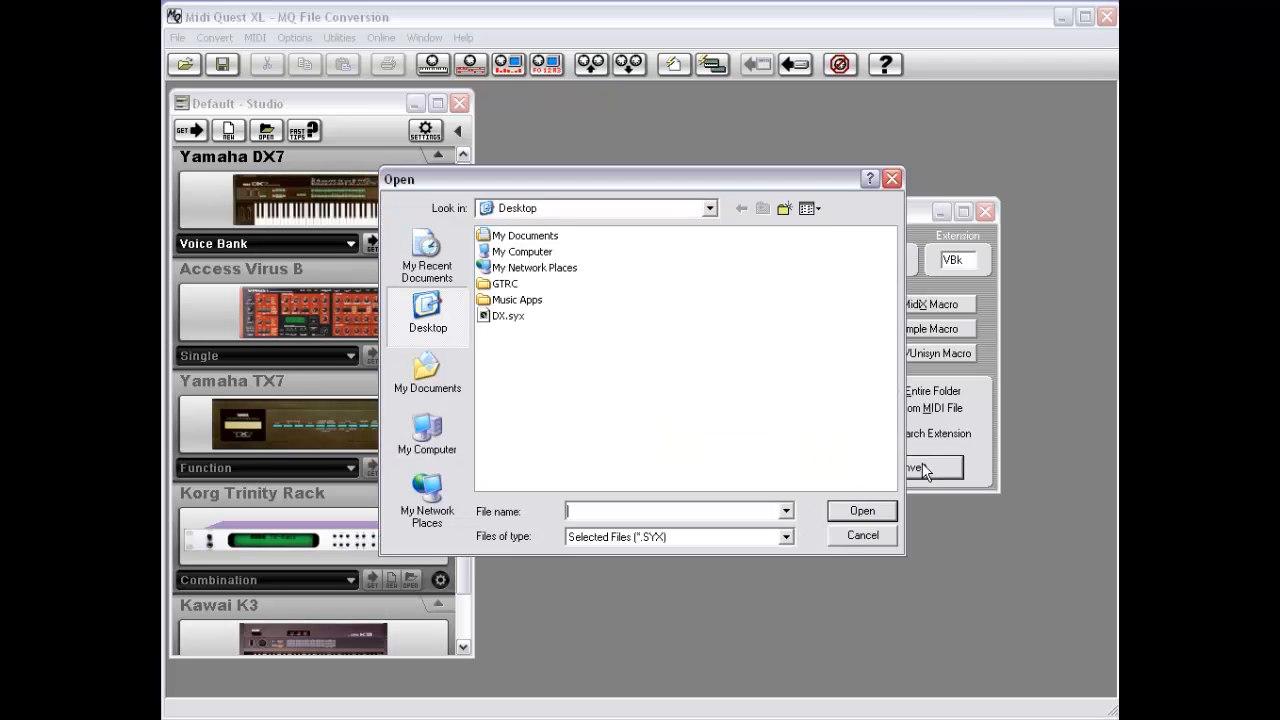
double_click(500, 316)
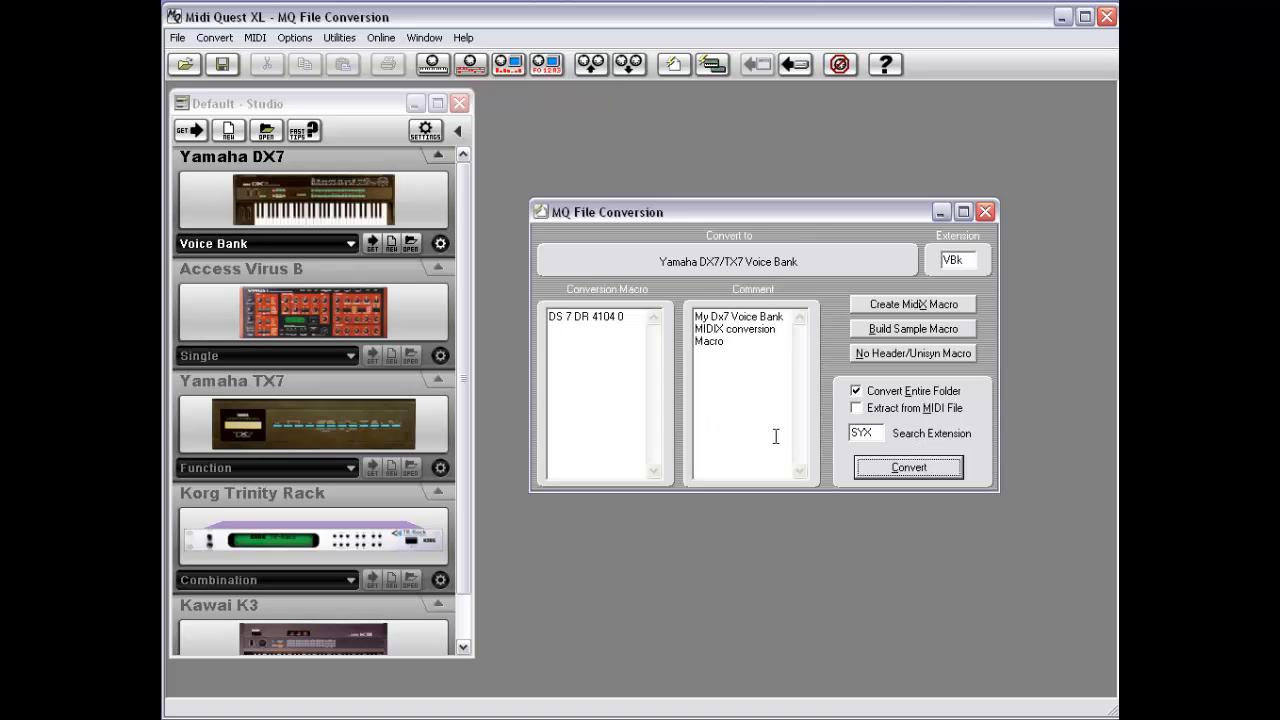
Step: Enable Extract from MIDI File and test-compile the conversion macro
left_click(856, 410)
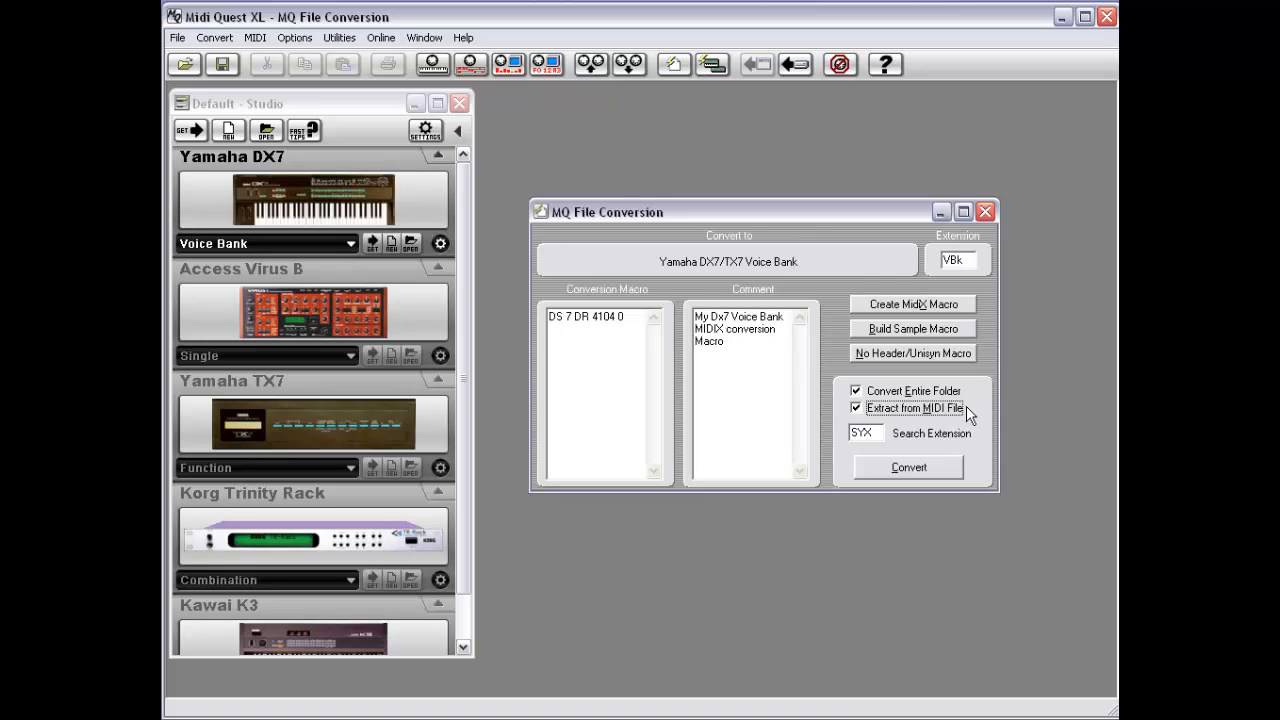
right_click(735, 253)
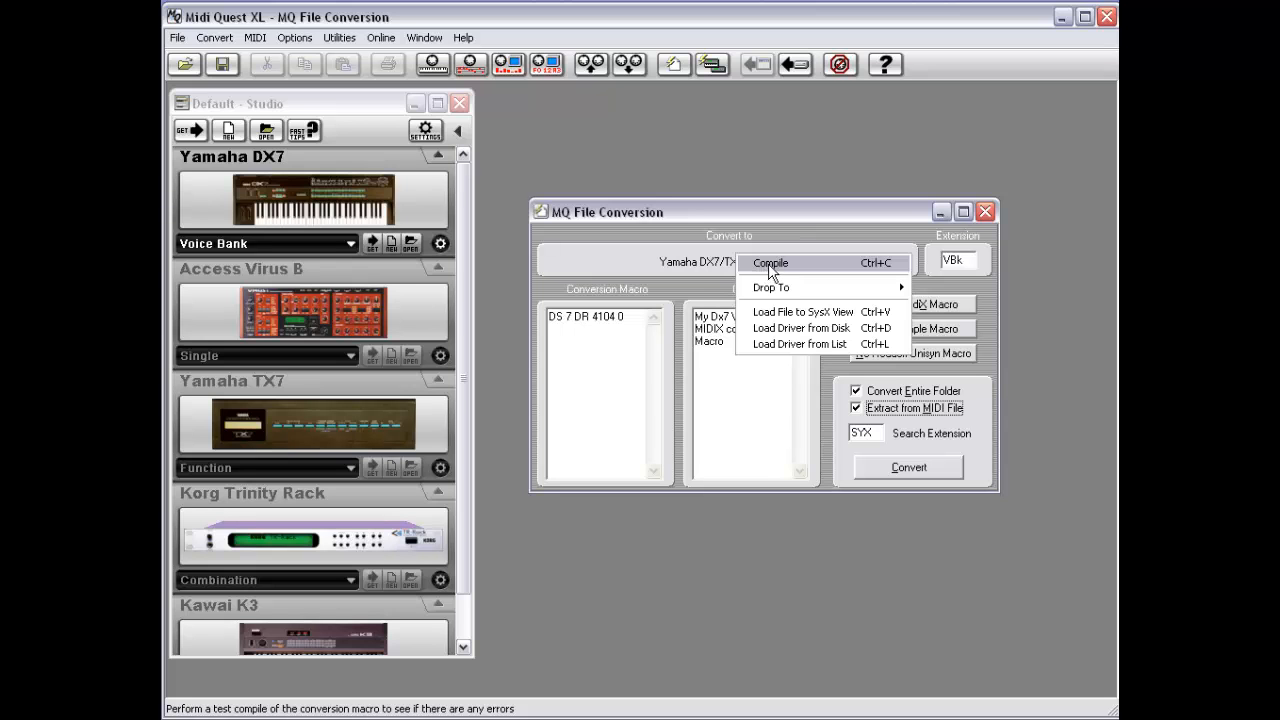
left_click(703, 266)
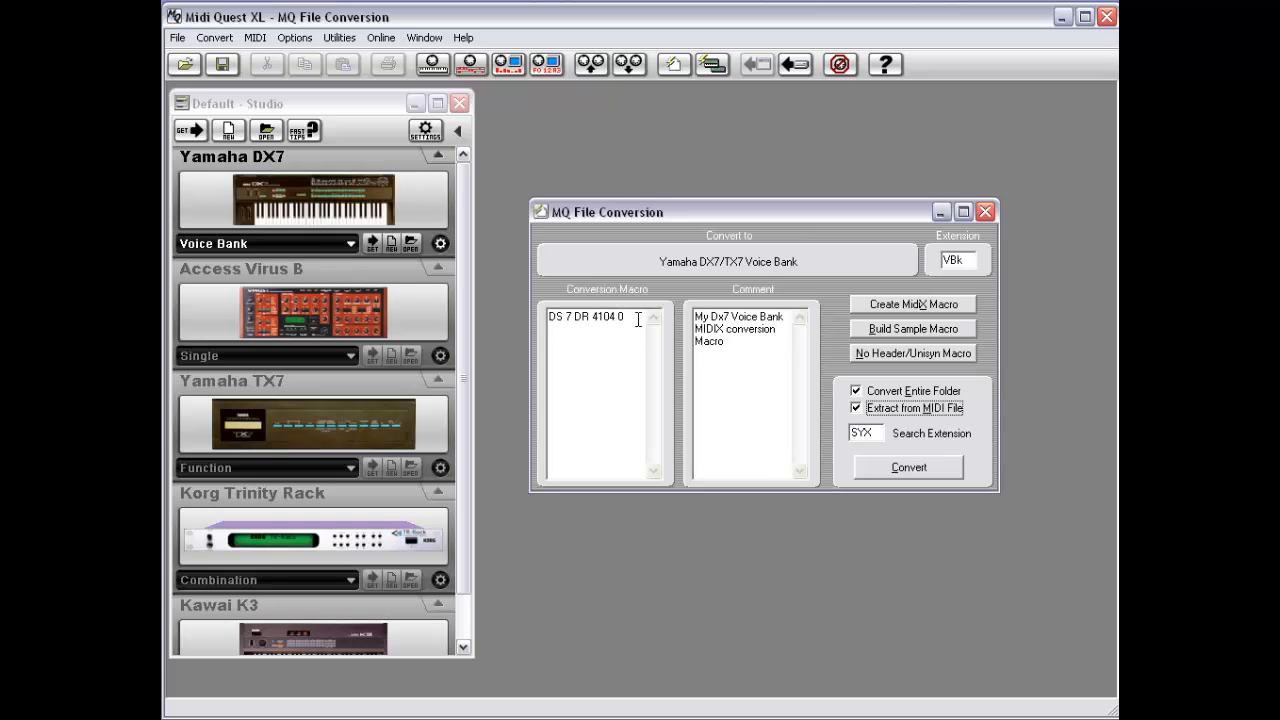
right_click(732, 251)
left_click(754, 258)
Step: Set the conversion window's Drop To action to SysX View Window
right_click(664, 265)
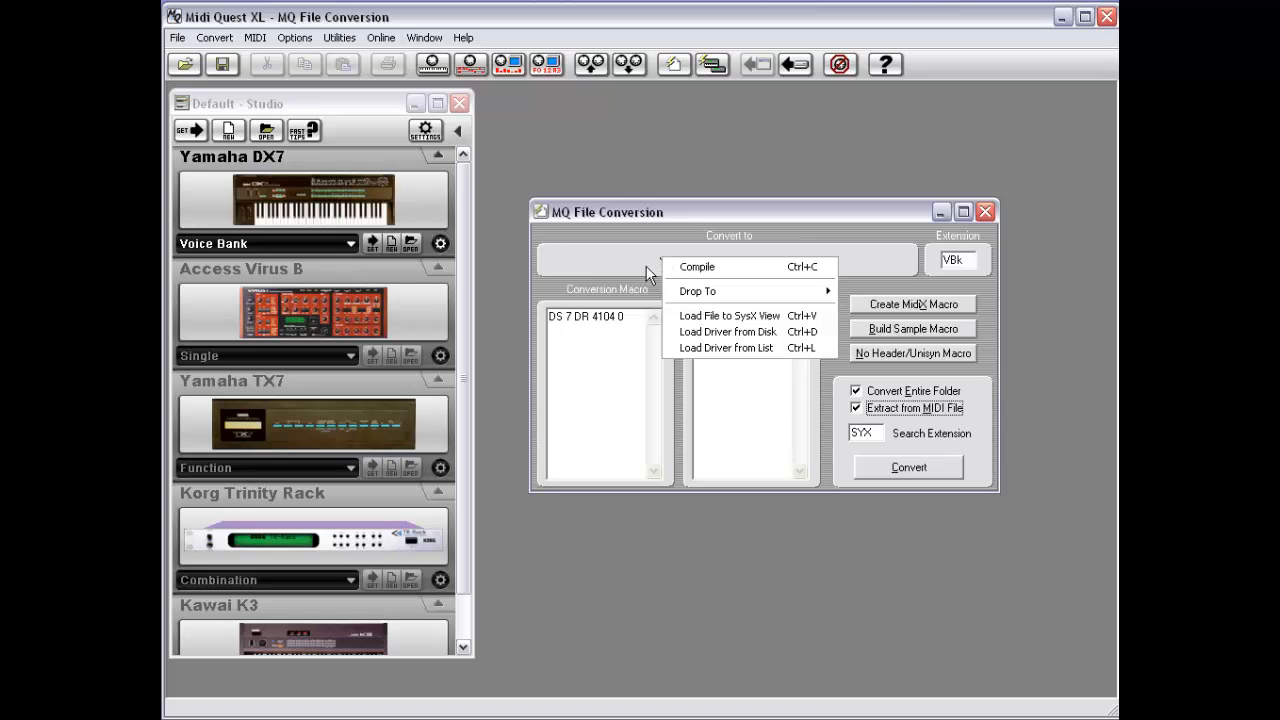
left_click(644, 265)
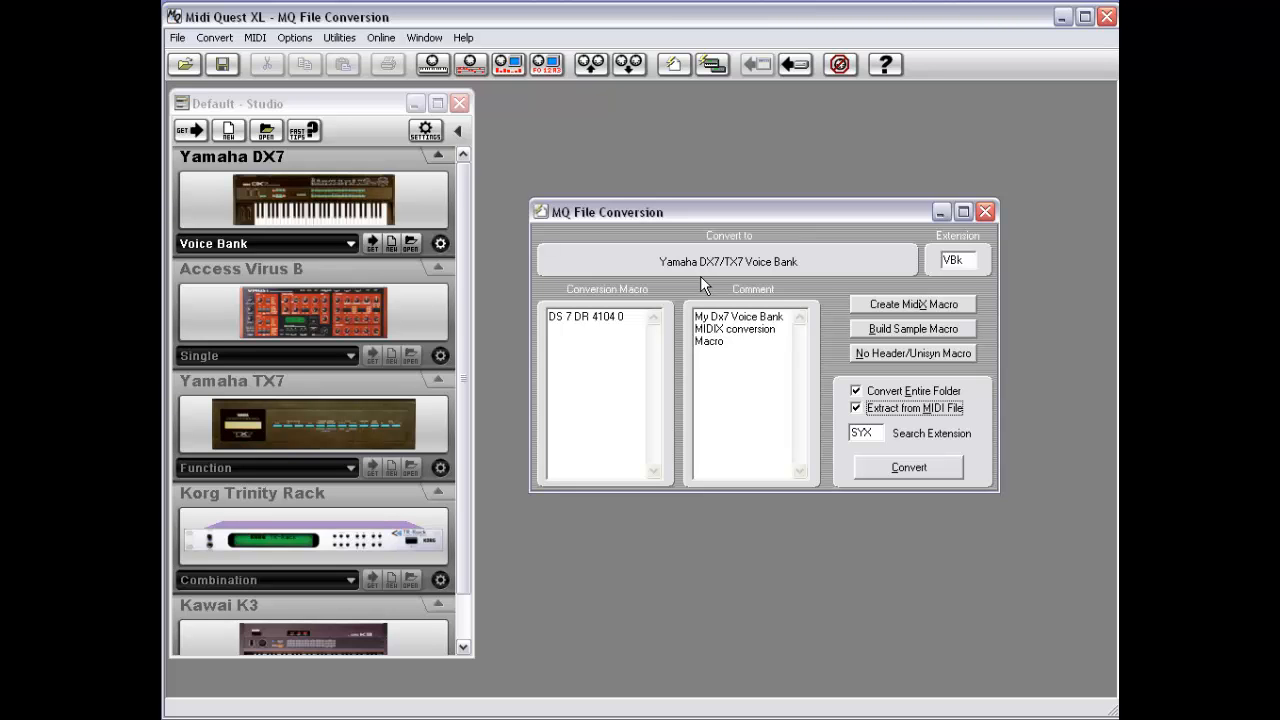
right_click(758, 249)
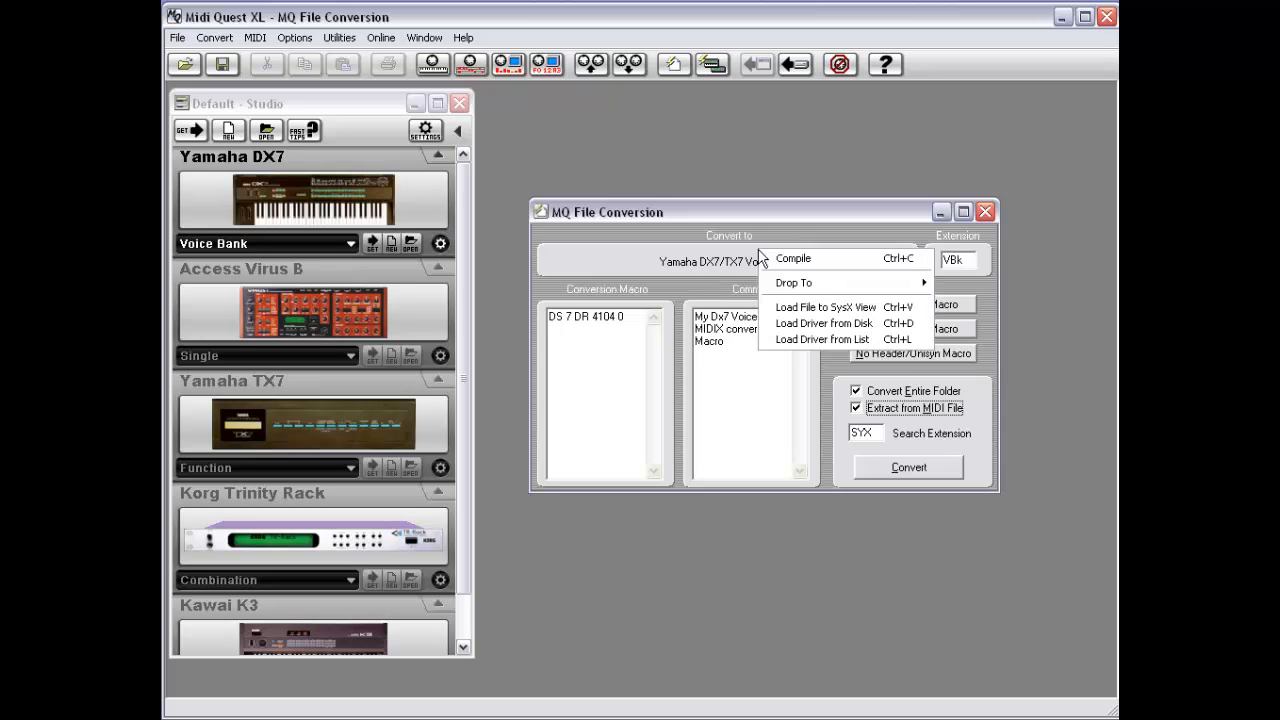
mouse_move(799, 285)
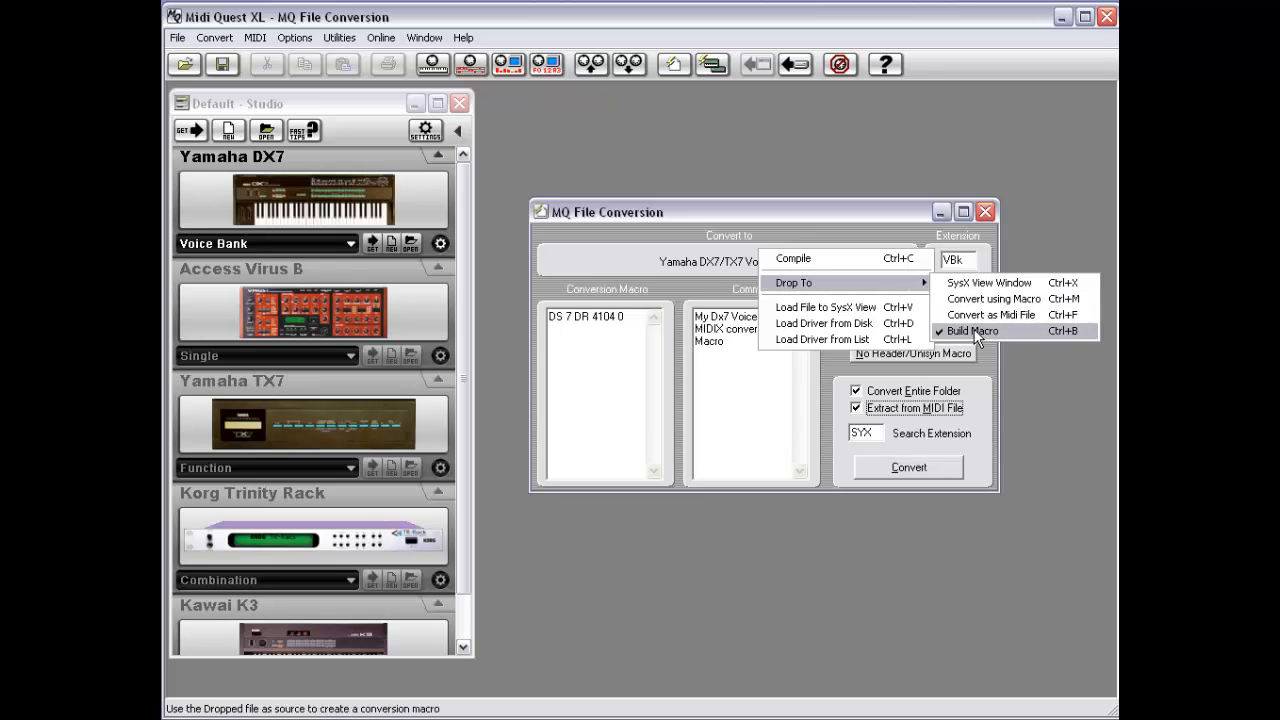
left_click(991, 287)
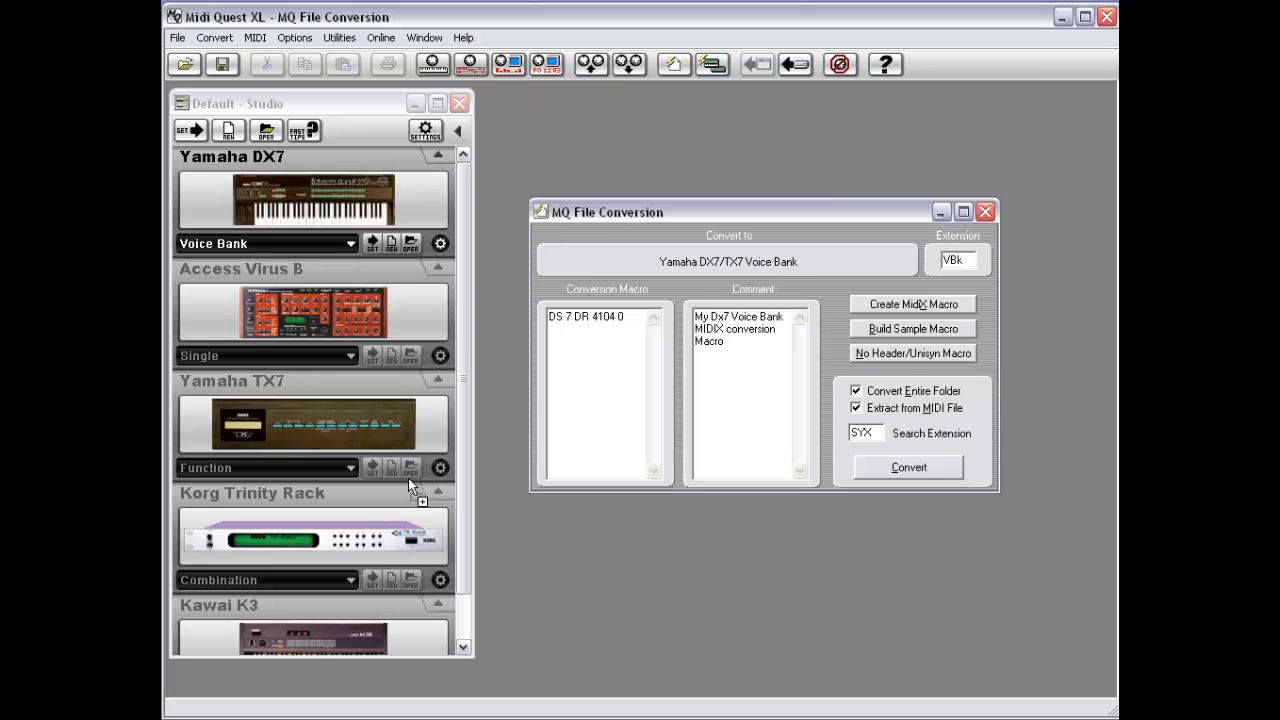
Step: Drop a file onto the conversion window to examine its hex data in the SysX View, and close the view
left_click_drag(596, 233, 709, 262)
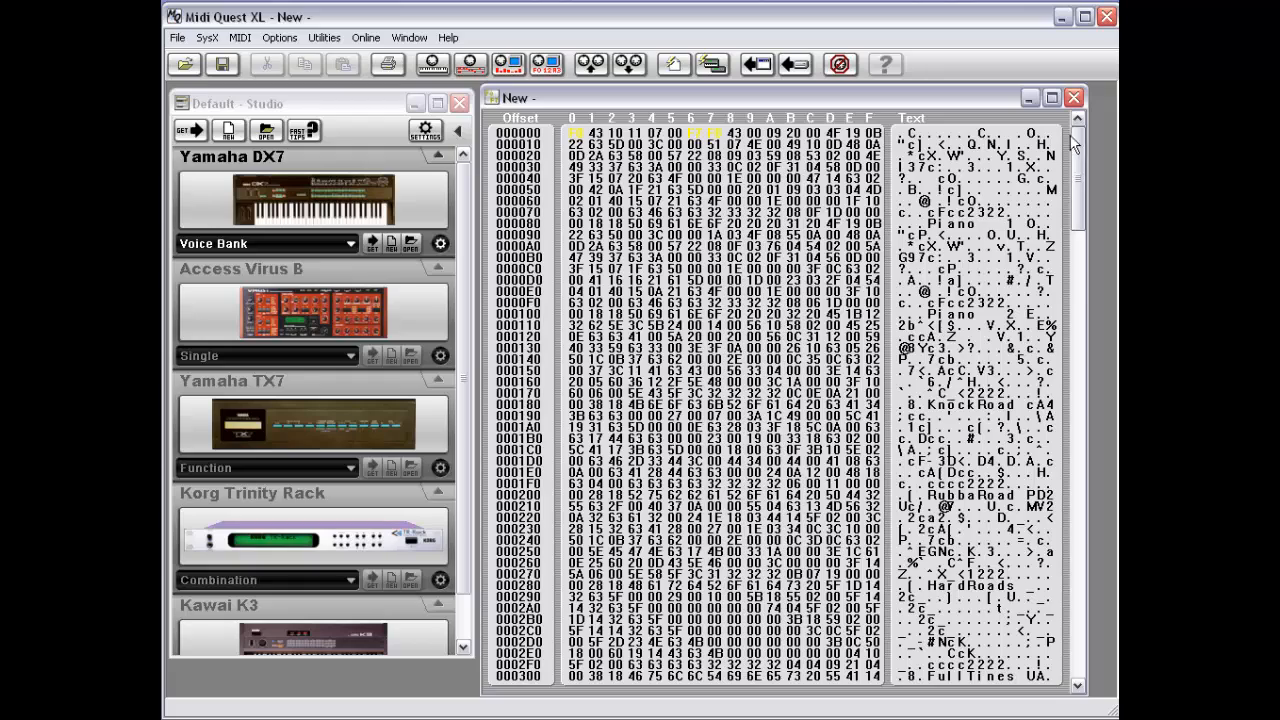
mouse_move(1079, 150)
left_mouse_down()
mouse_move(1058, 203)
mouse_move(1101, 248)
mouse_move(1099, 383)
mouse_move(1062, 583)
mouse_move(1085, 440)
mouse_move(1089, 129)
left_mouse_up()
left_click(1074, 98)
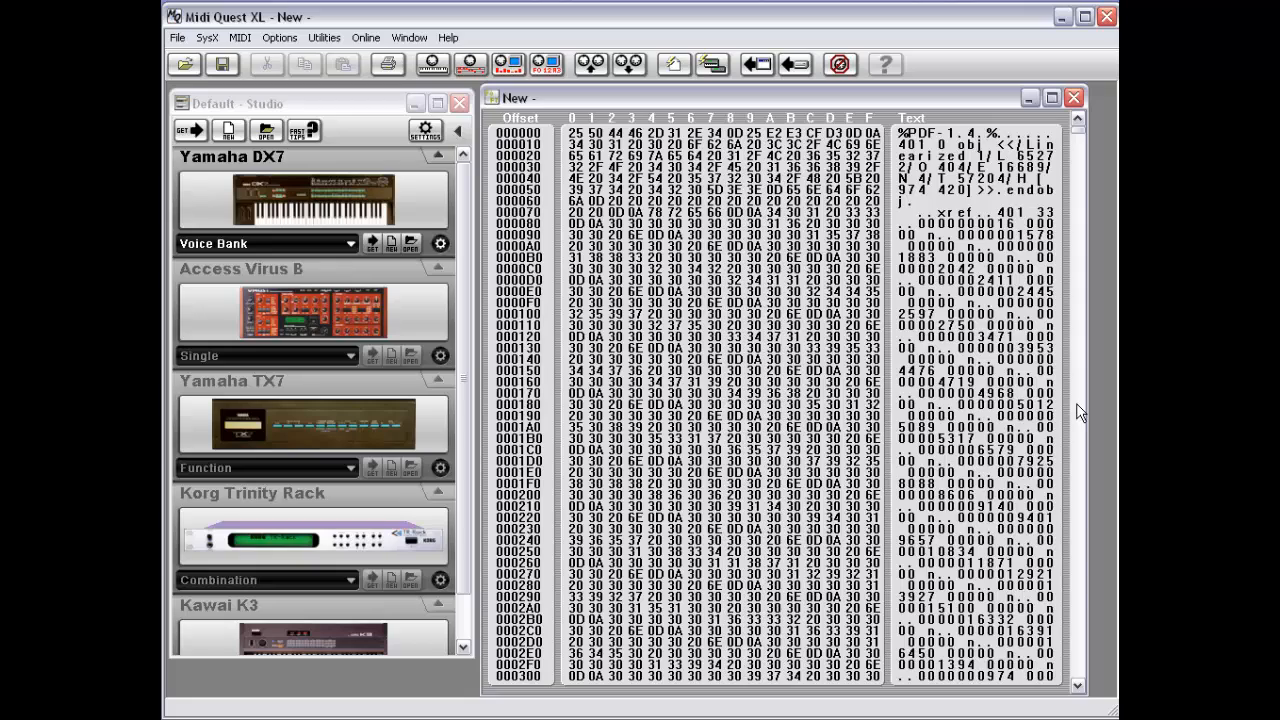
Step: Examine the hex and text data of the PDF file through the SysX View, and close the view
left_click(1079, 412)
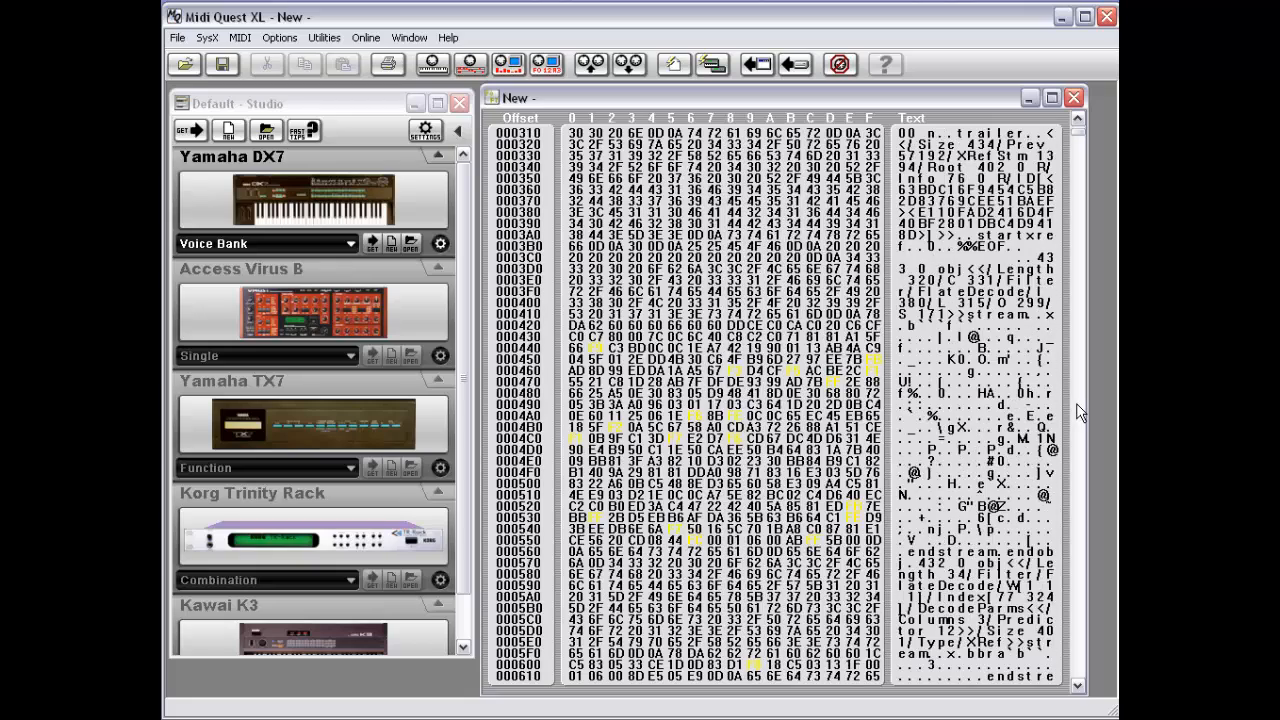
left_click(1079, 412)
left_click(1079, 412)
left_click(1079, 412)
left_click(1079, 412)
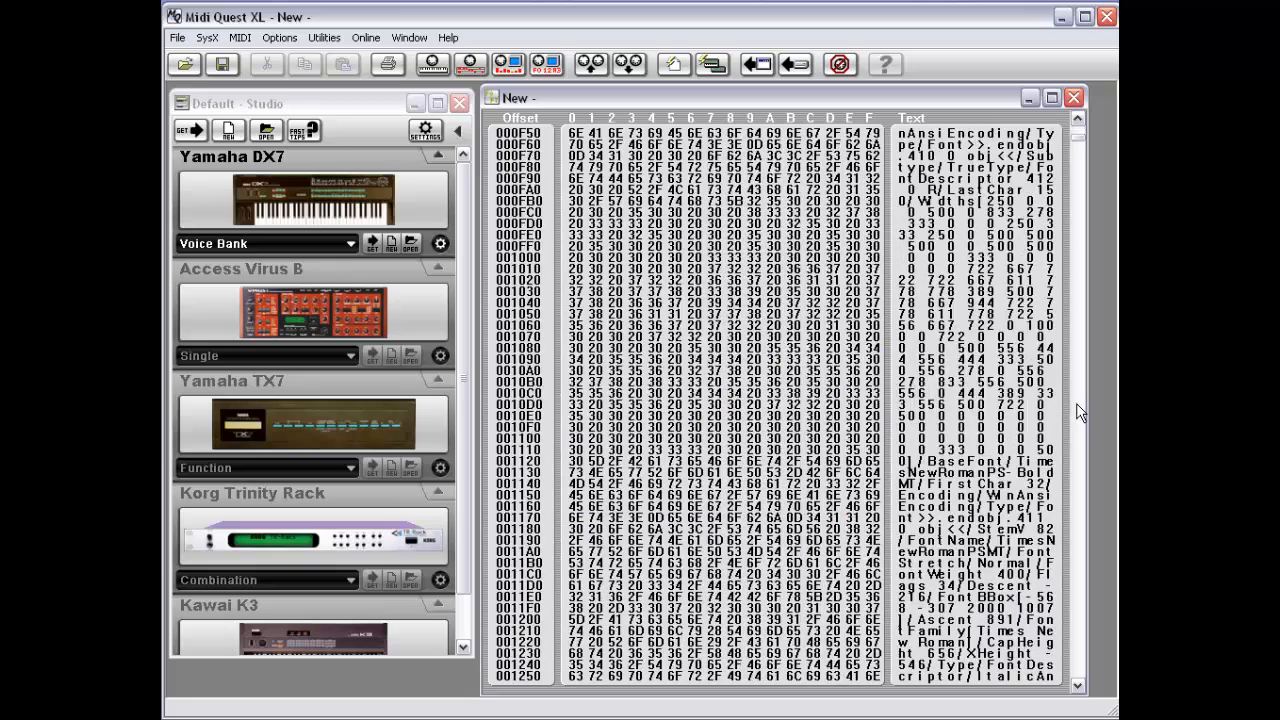
left_click(1079, 412)
left_click(1079, 412)
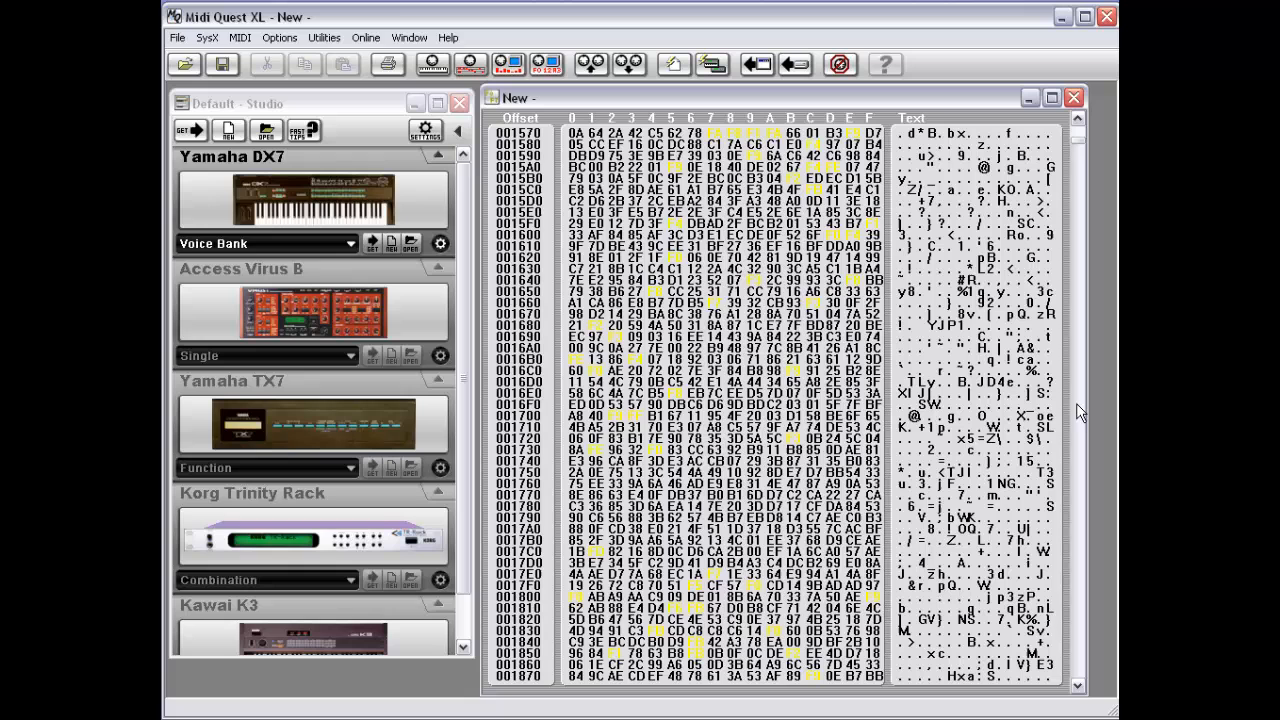
left_click(1073, 98)
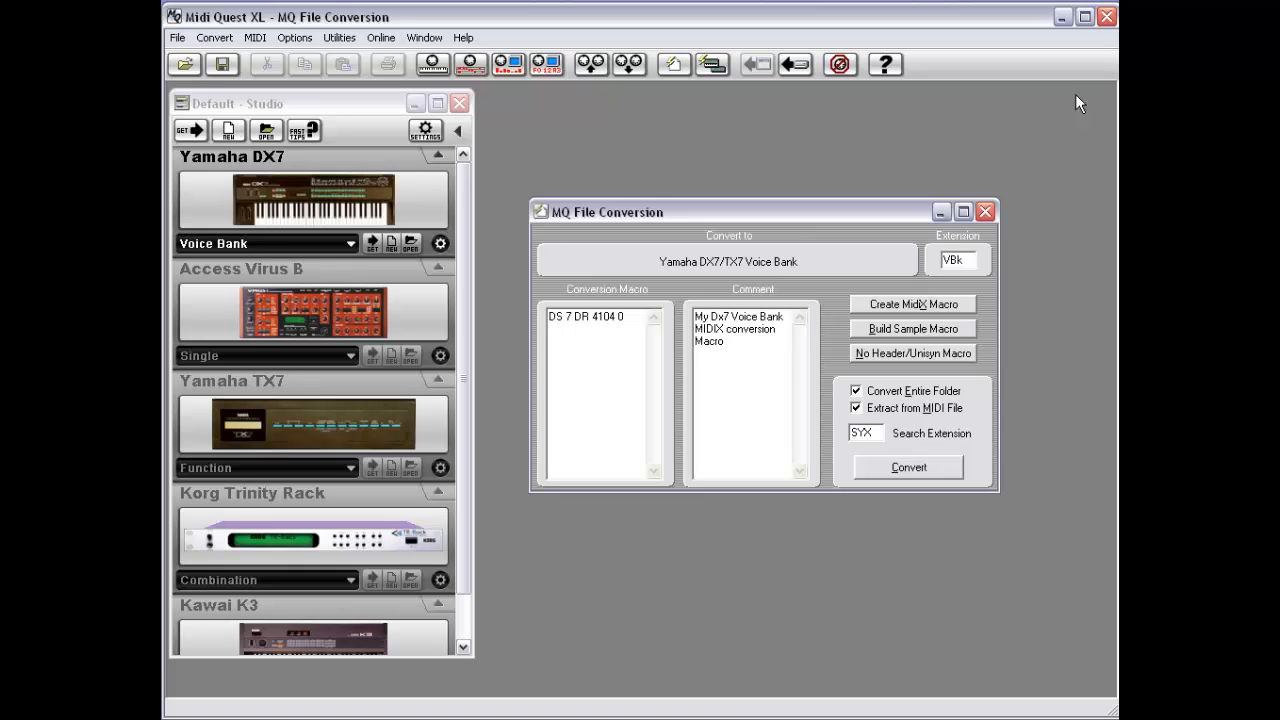
Step: Set the conversion window's Drop To action to Convert using Macro
right_click(835, 248)
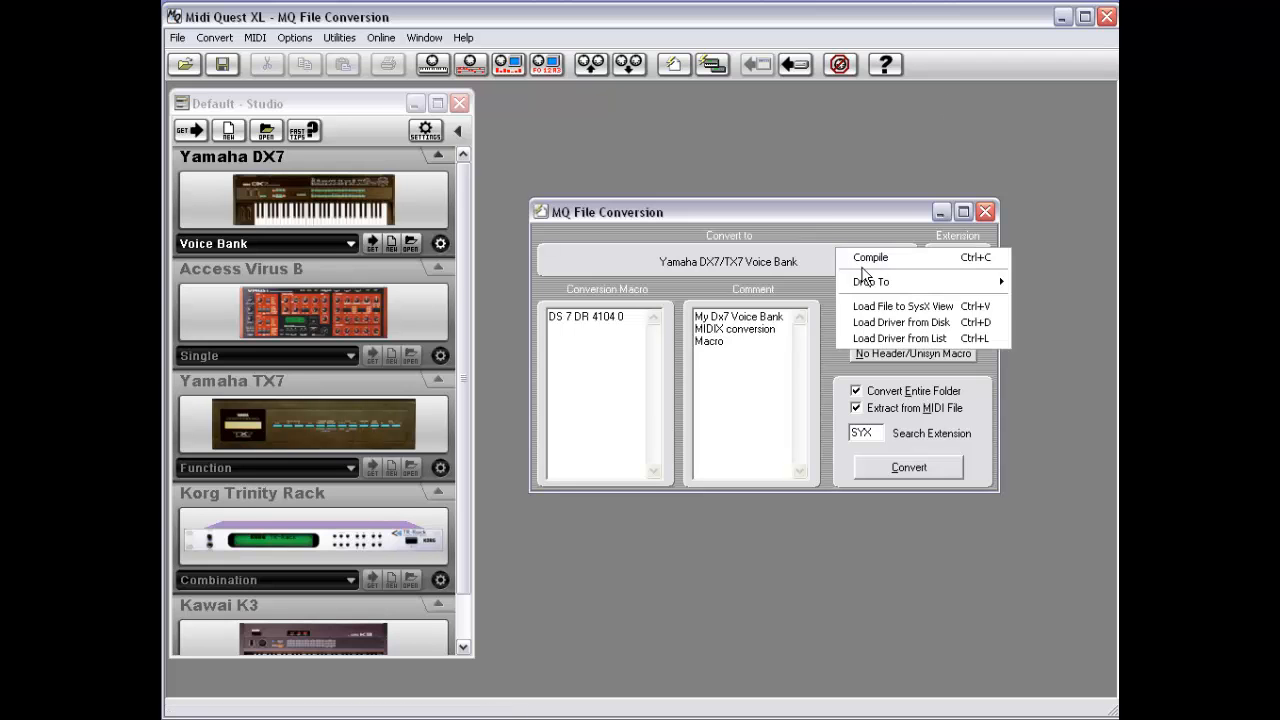
mouse_move(841, 283)
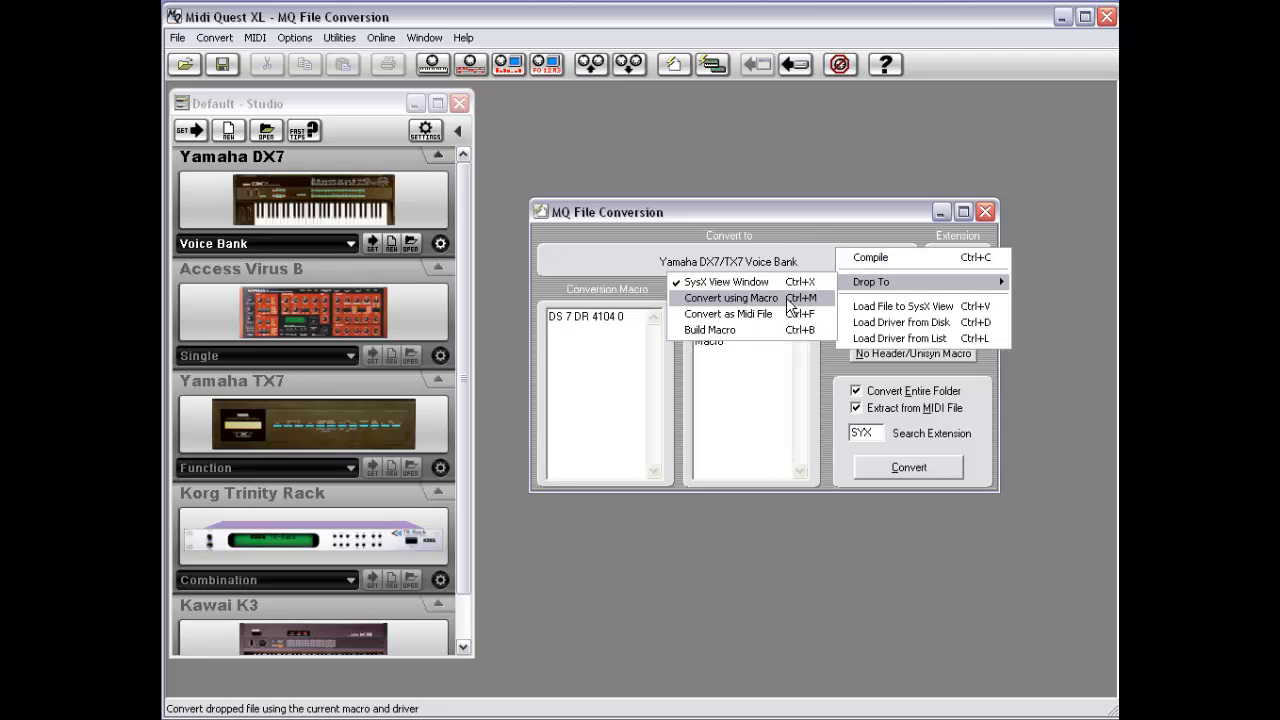
left_click(731, 299)
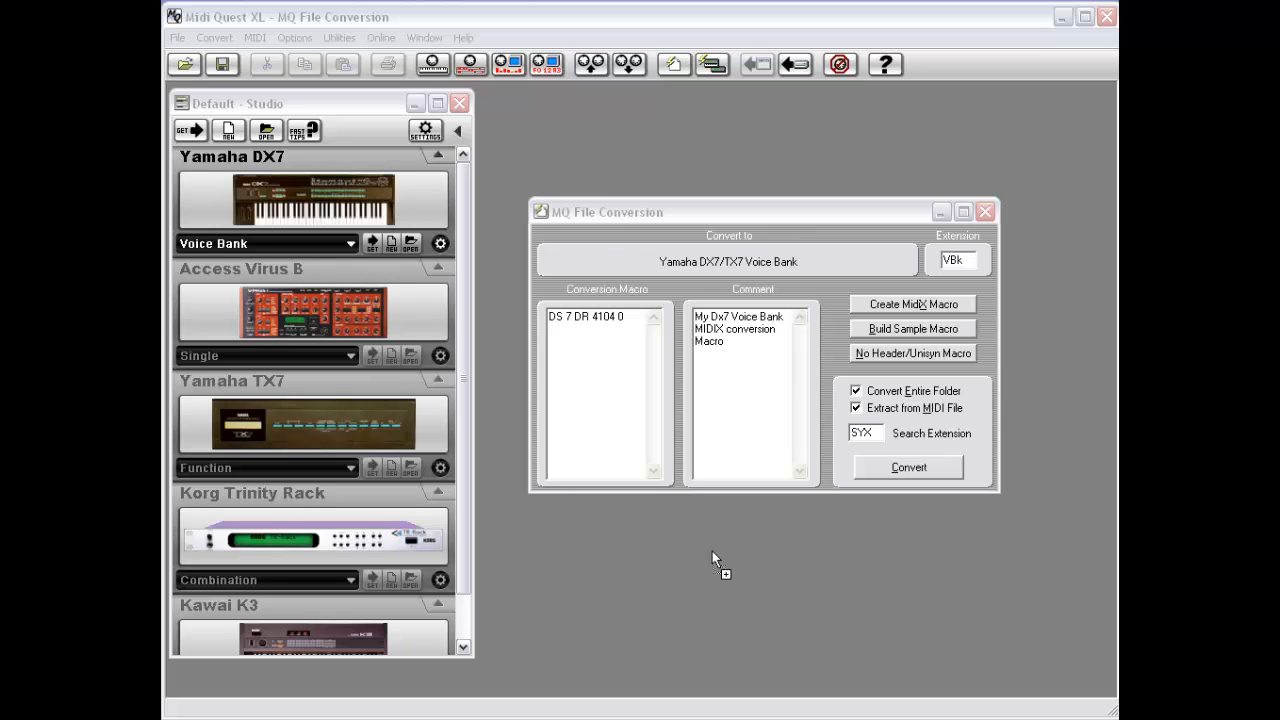
Step: Drop the DX file in to convert it with the macro, resize the resulting voice bank window, and close it
left_click_drag(712, 551, 712, 551)
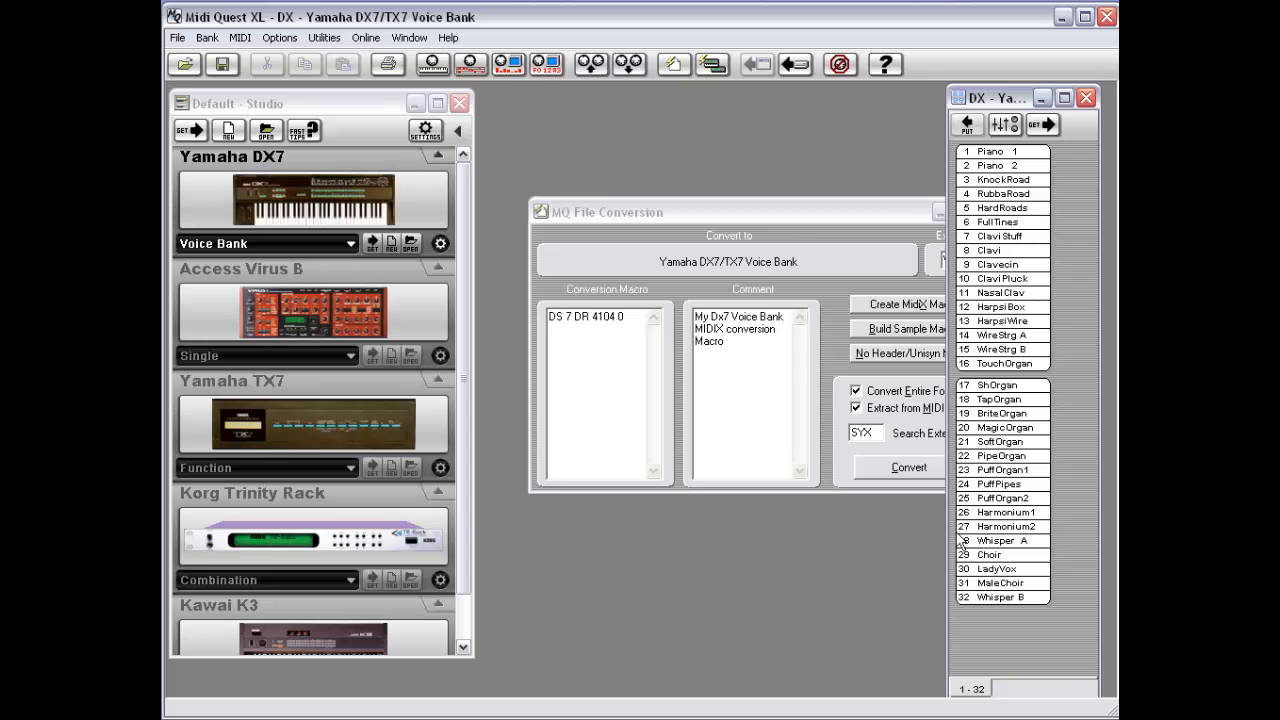
left_click_drag(944, 525, 838, 525)
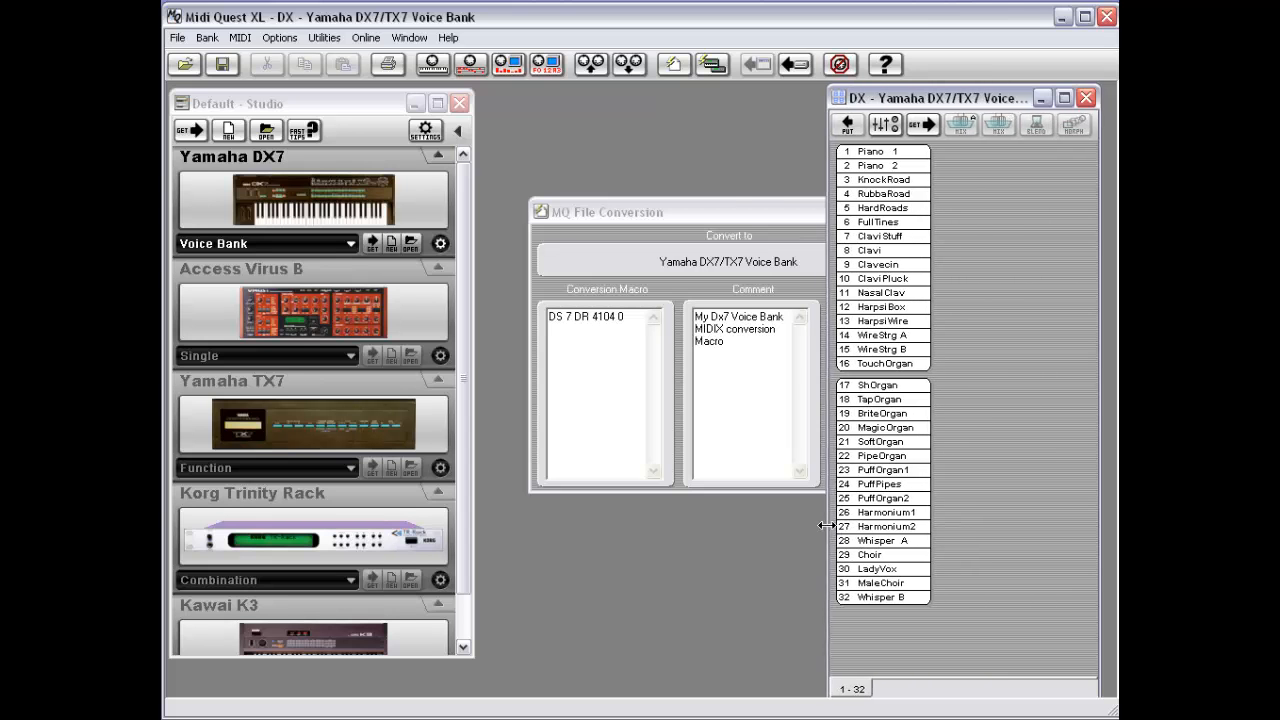
left_click_drag(997, 86, 995, 140)
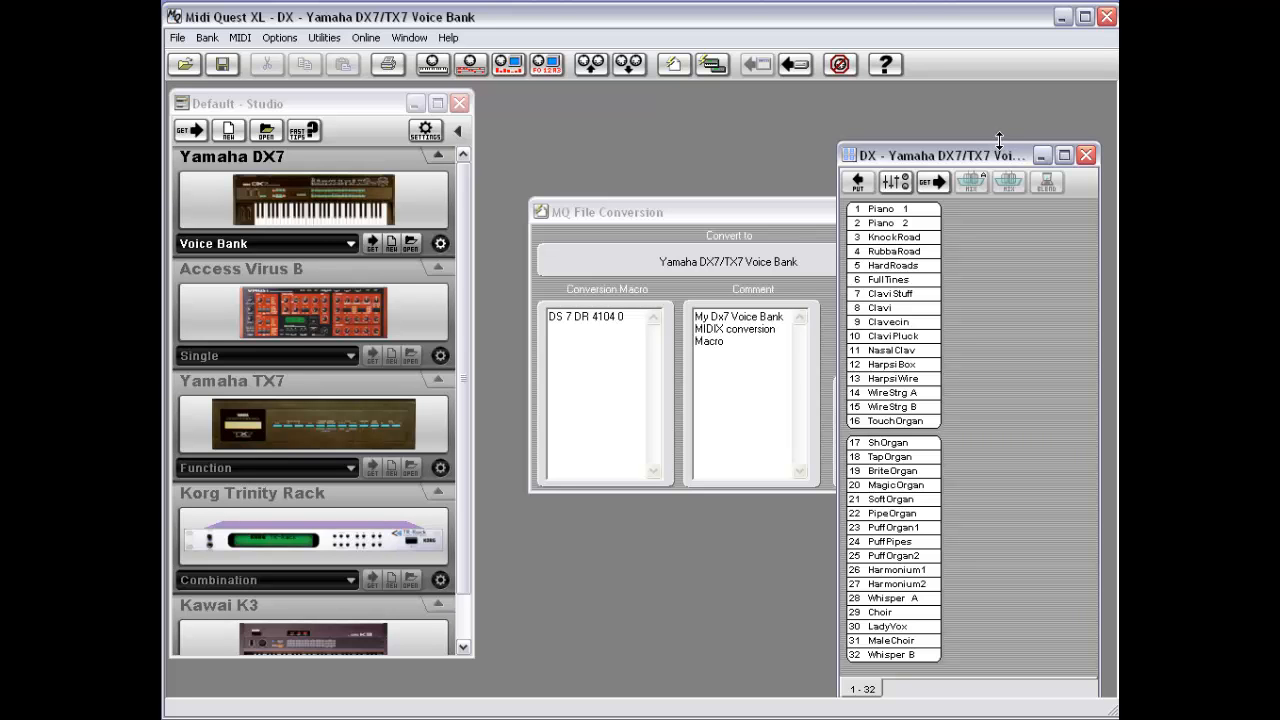
double_click(853, 152)
Step: Set the conversion window's Drop To action to Convert as Midi File
right_click(821, 250)
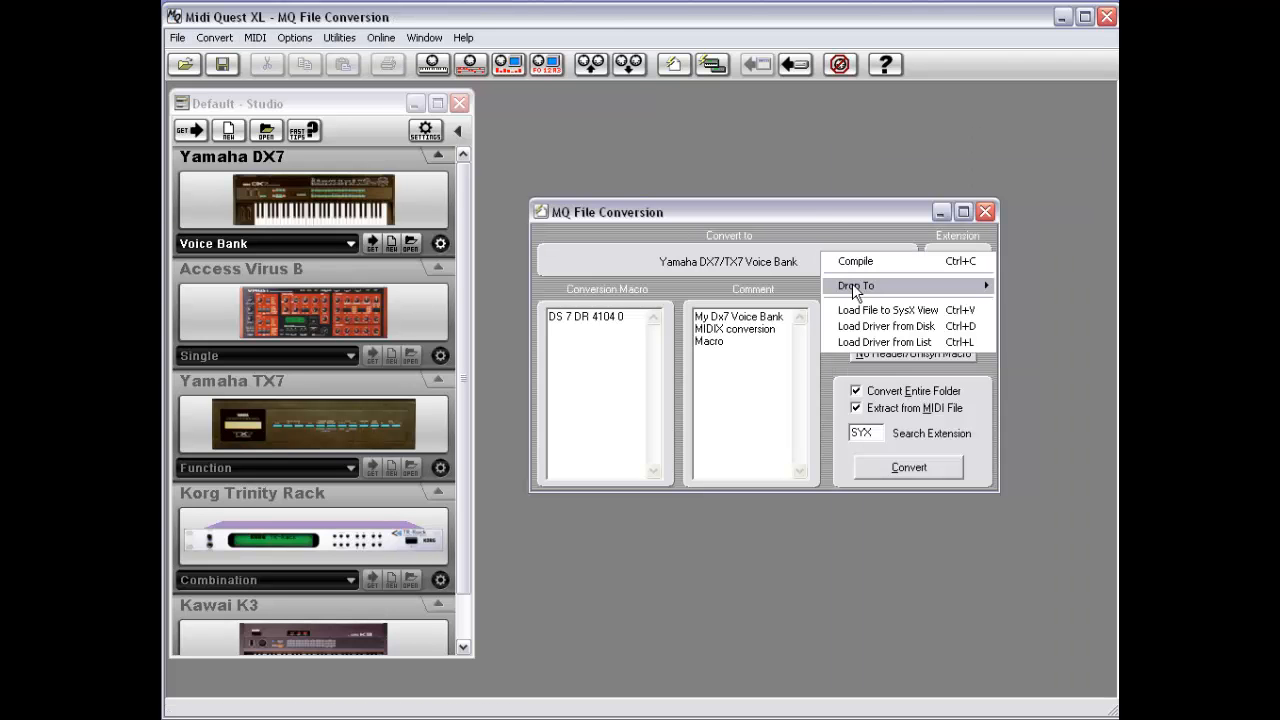
mouse_move(856, 286)
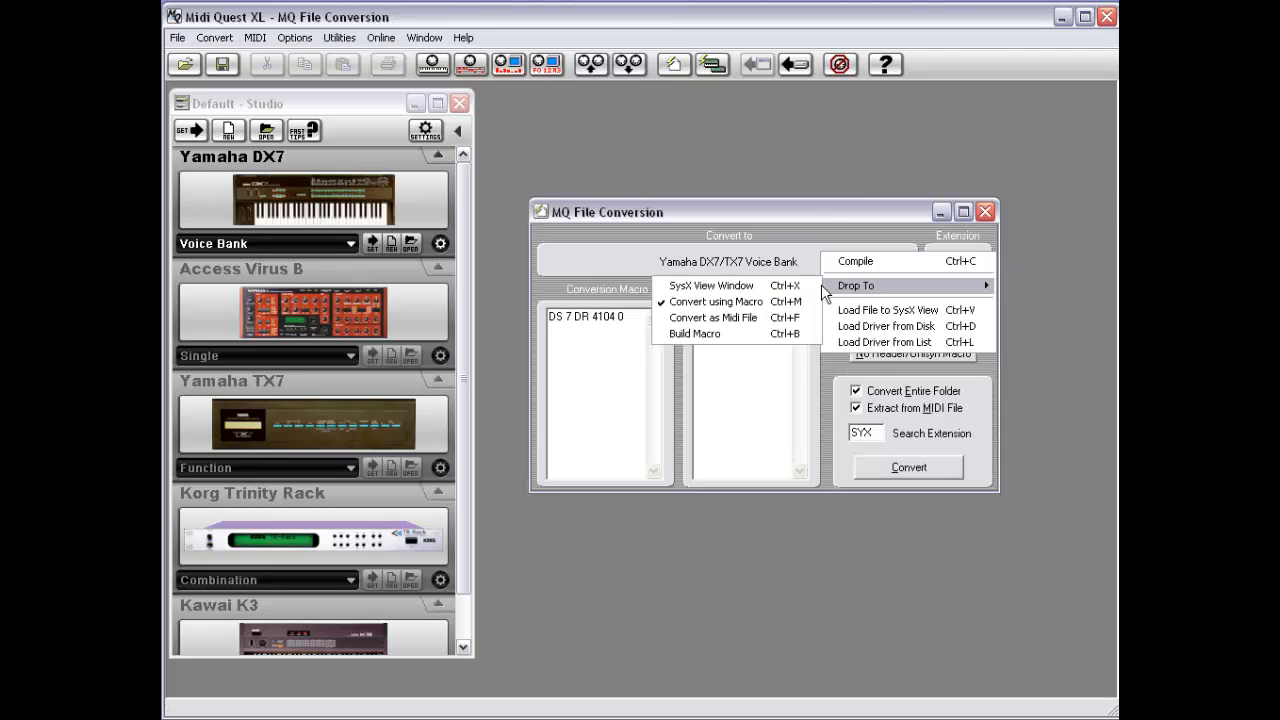
left_click(740, 320)
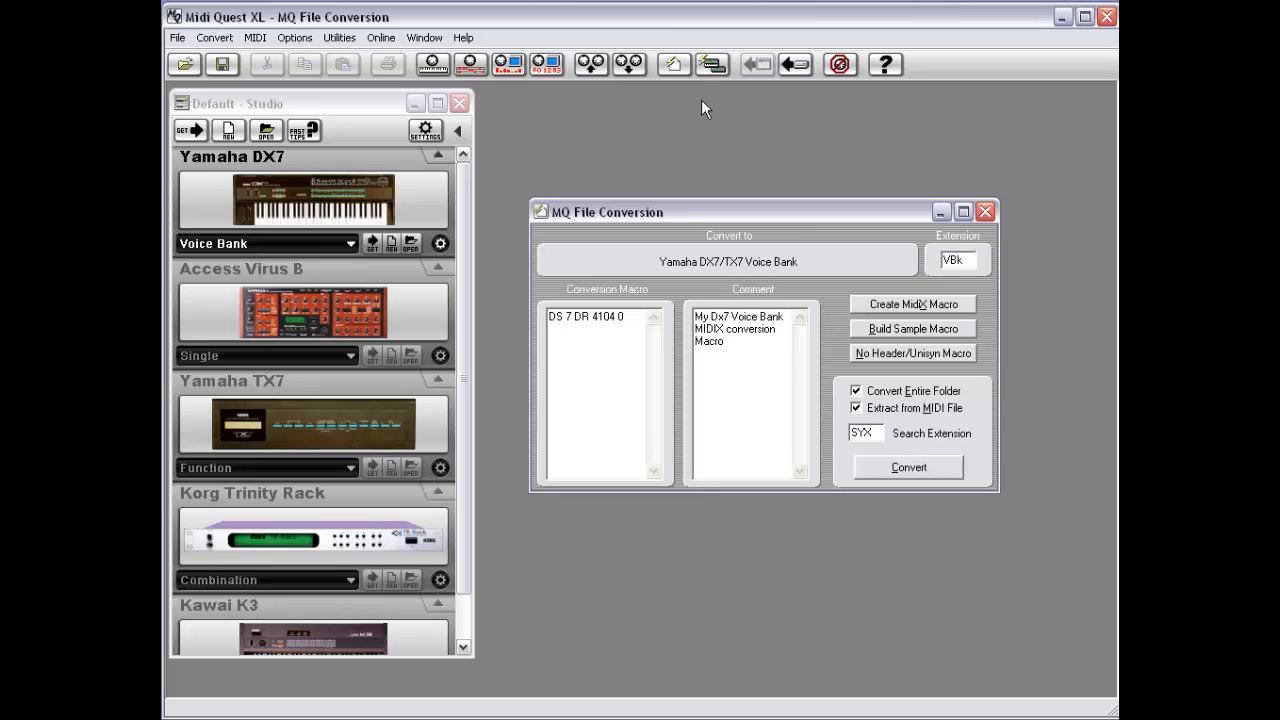
Step: Load the first JPG image from the Desktop into a SysX View, examine its hex data, and close the view
right_click(824, 275)
mouse_move(859, 307)
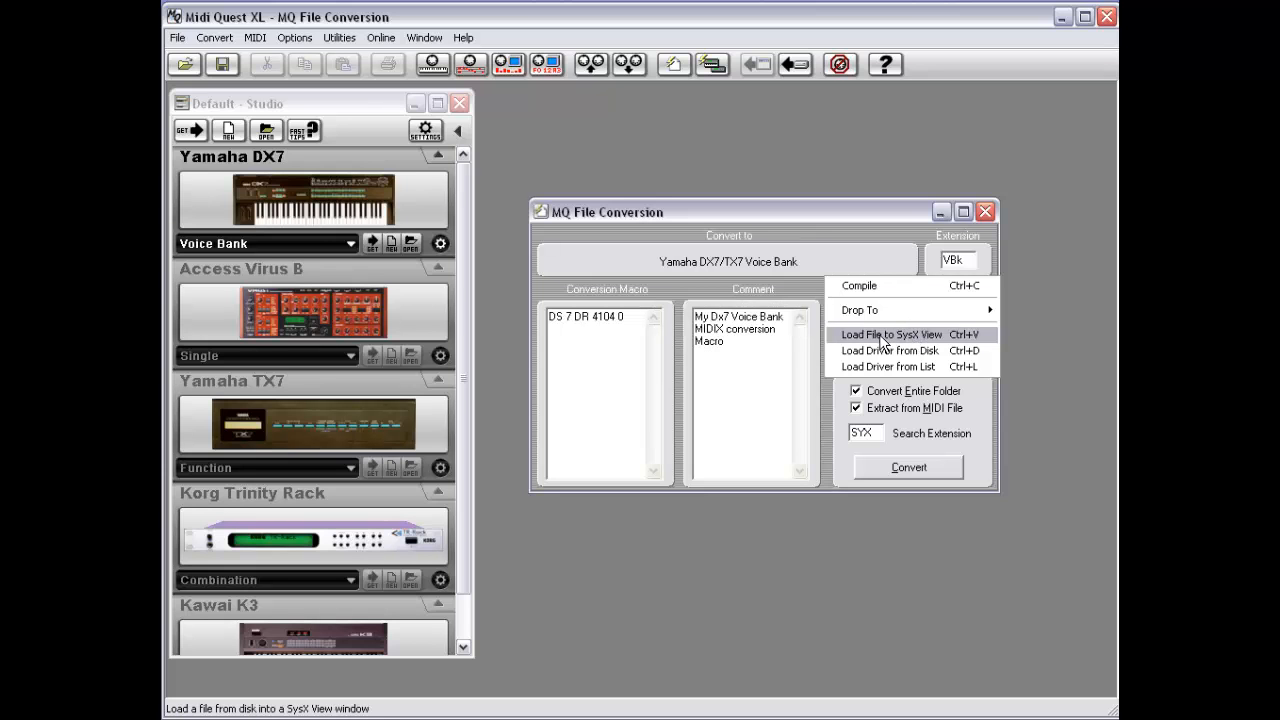
left_click(943, 340)
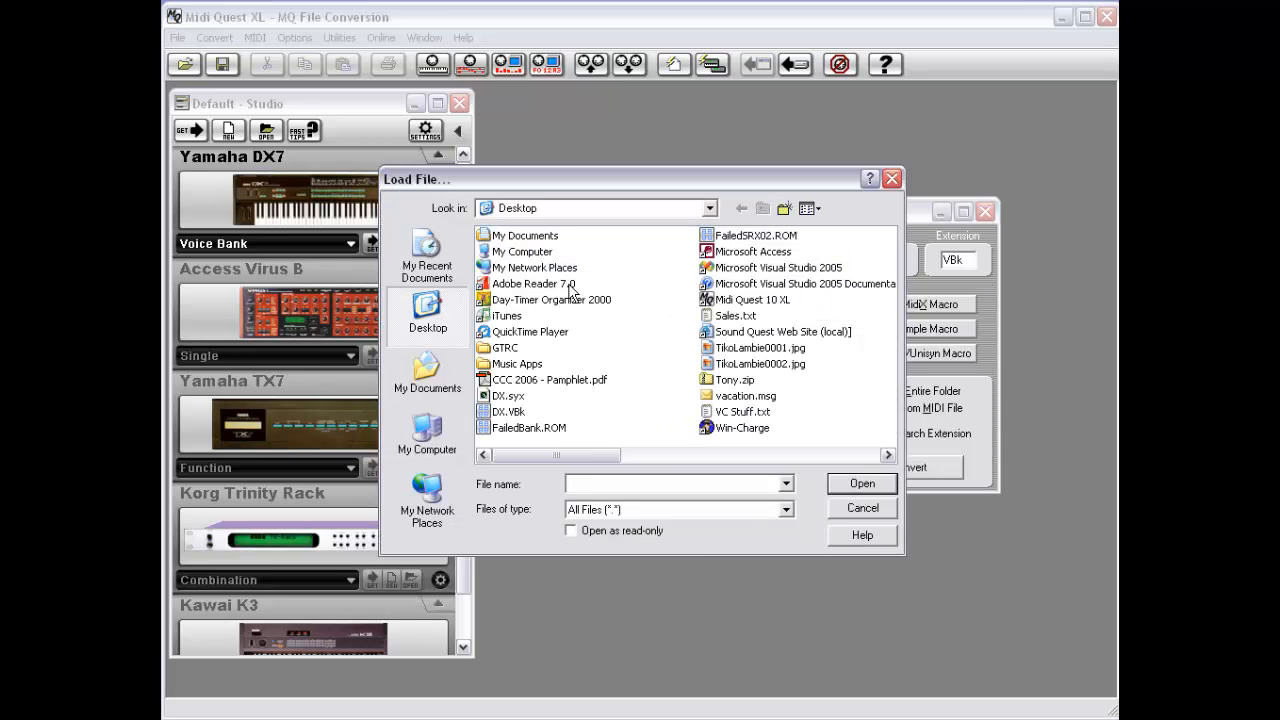
left_click_drag(598, 456, 728, 456)
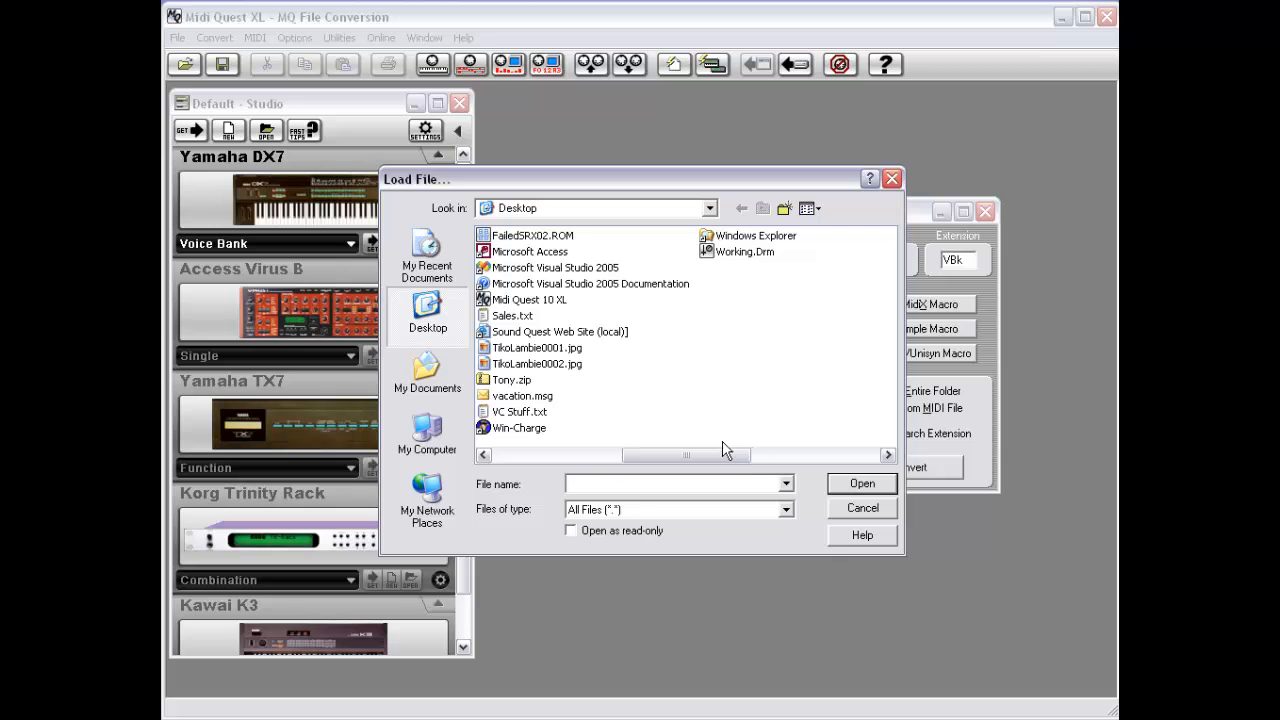
double_click(538, 350)
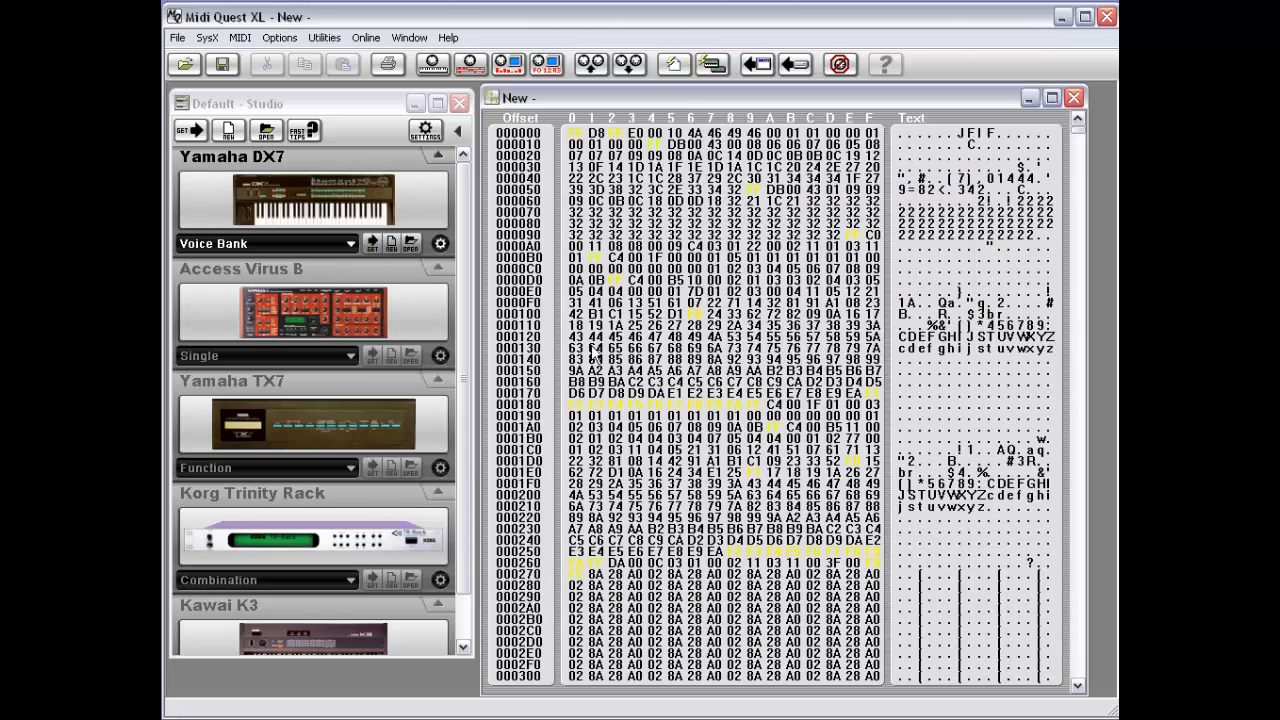
left_click_drag(1080, 131, 1080, 199)
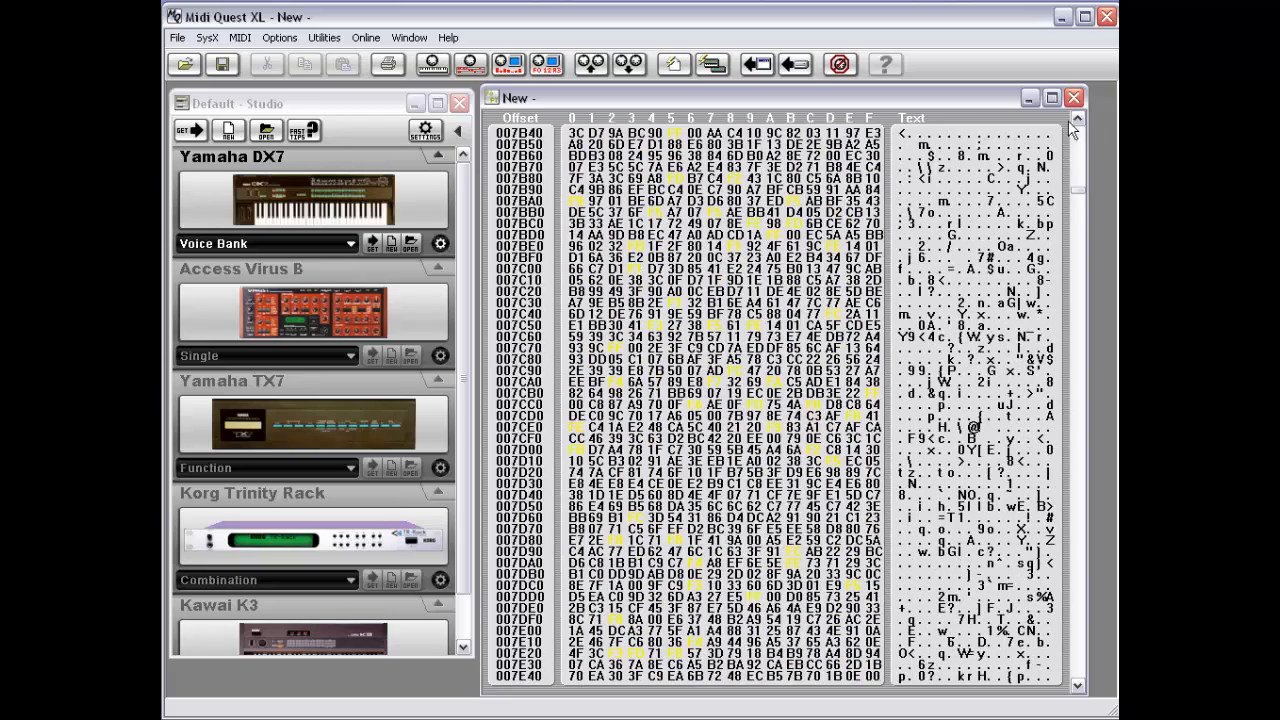
left_click(1073, 97)
right_click(793, 265)
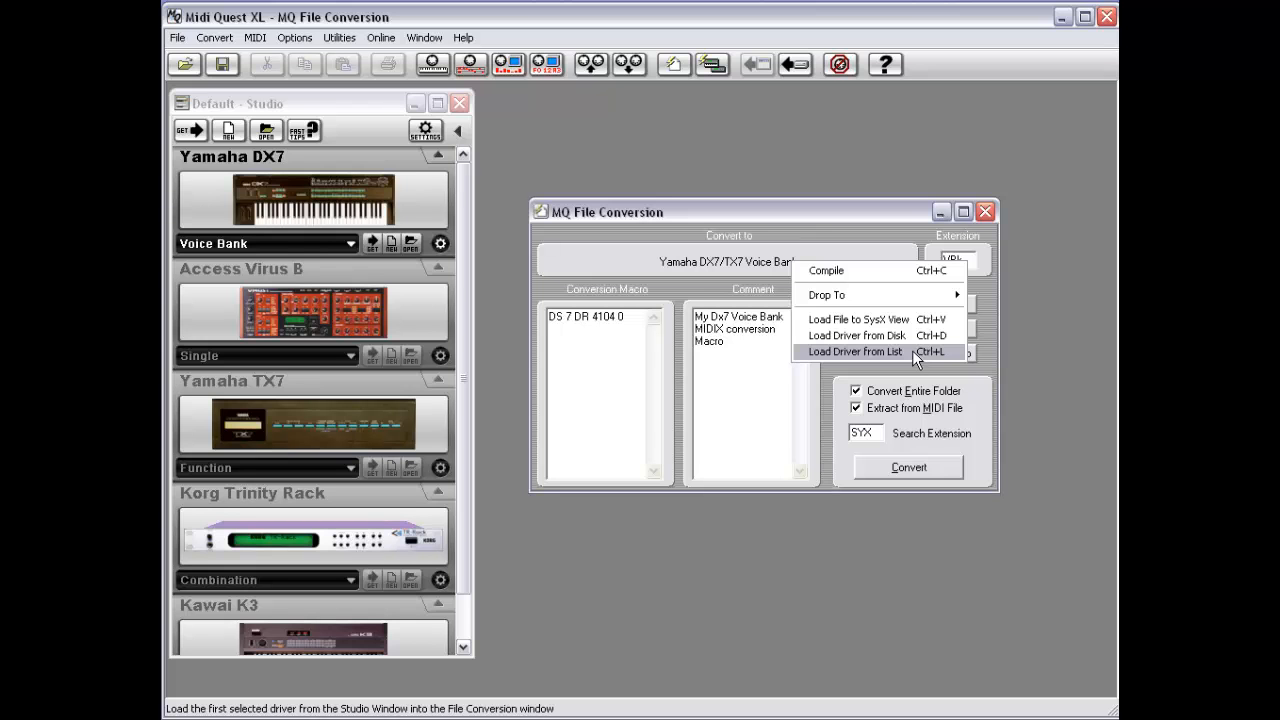
left_click(853, 251)
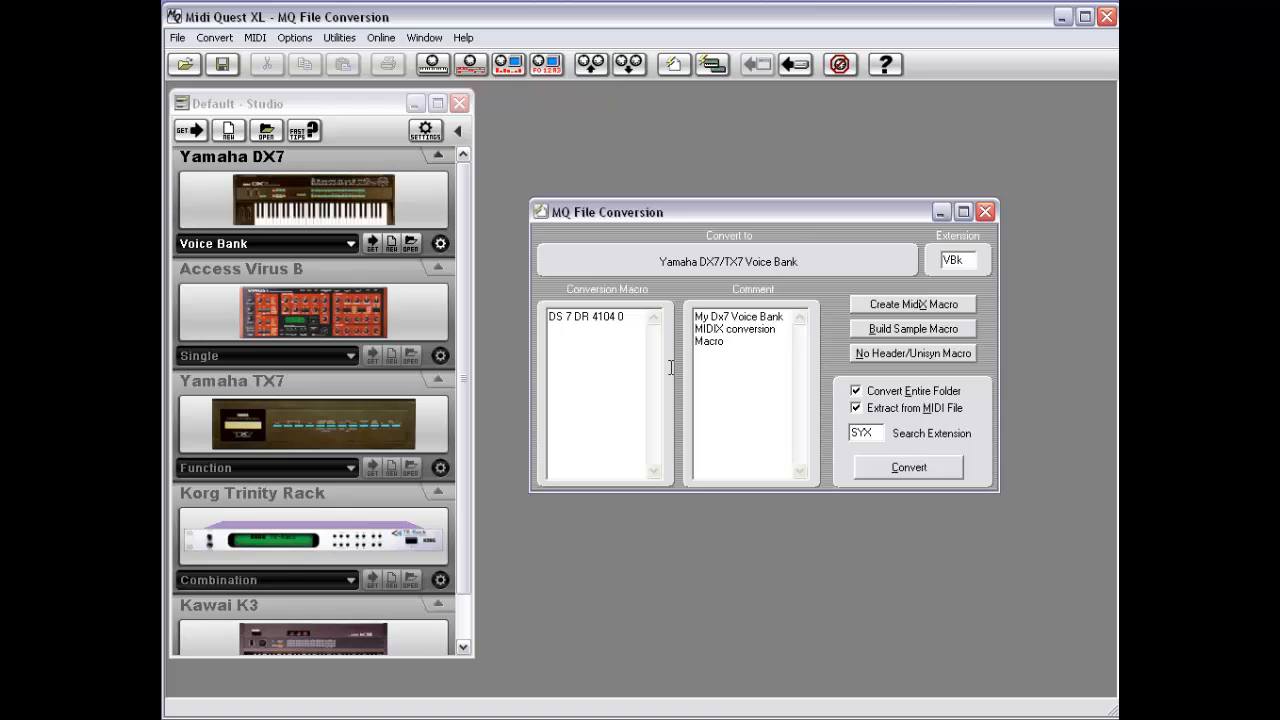